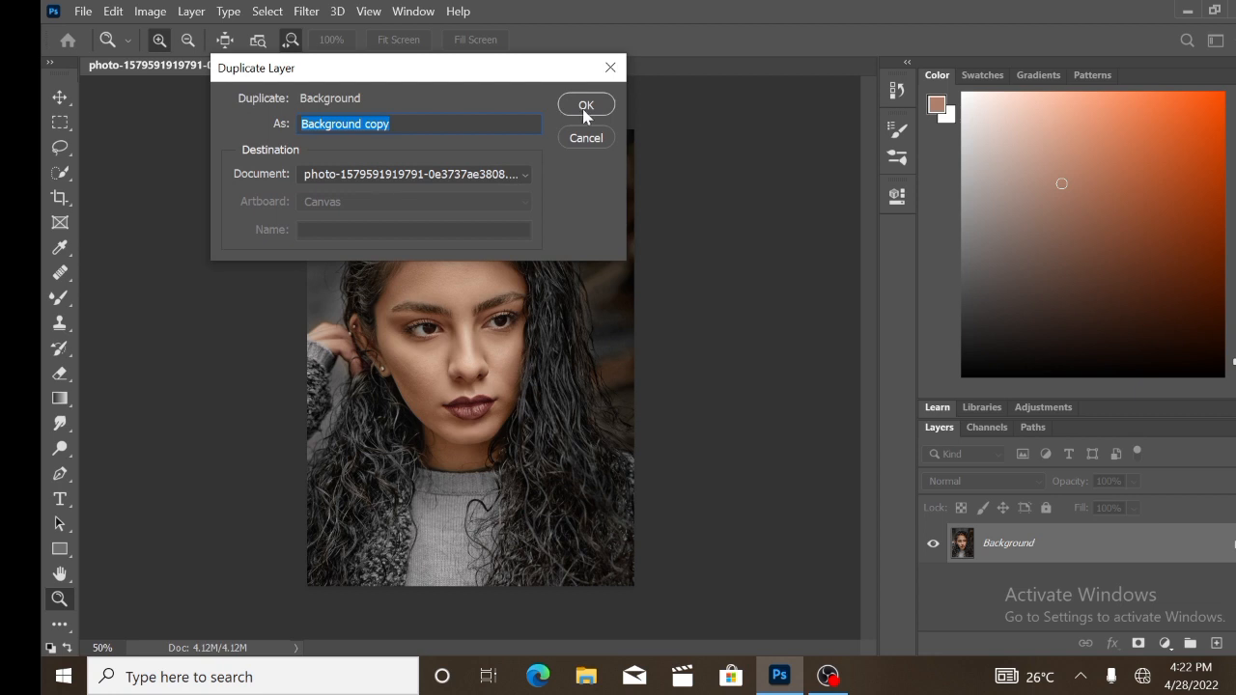
Step: Duplicate the Background layer as "Background copy" and desaturate the copy
click(585, 108)
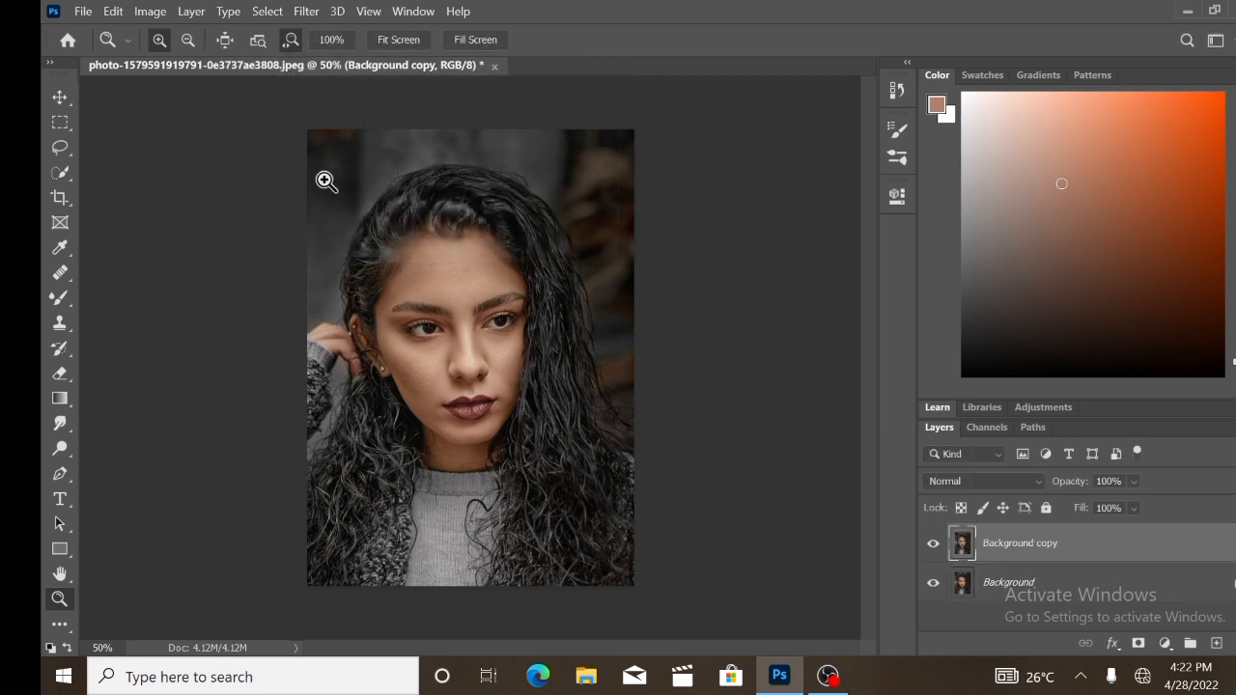
click(160, 9)
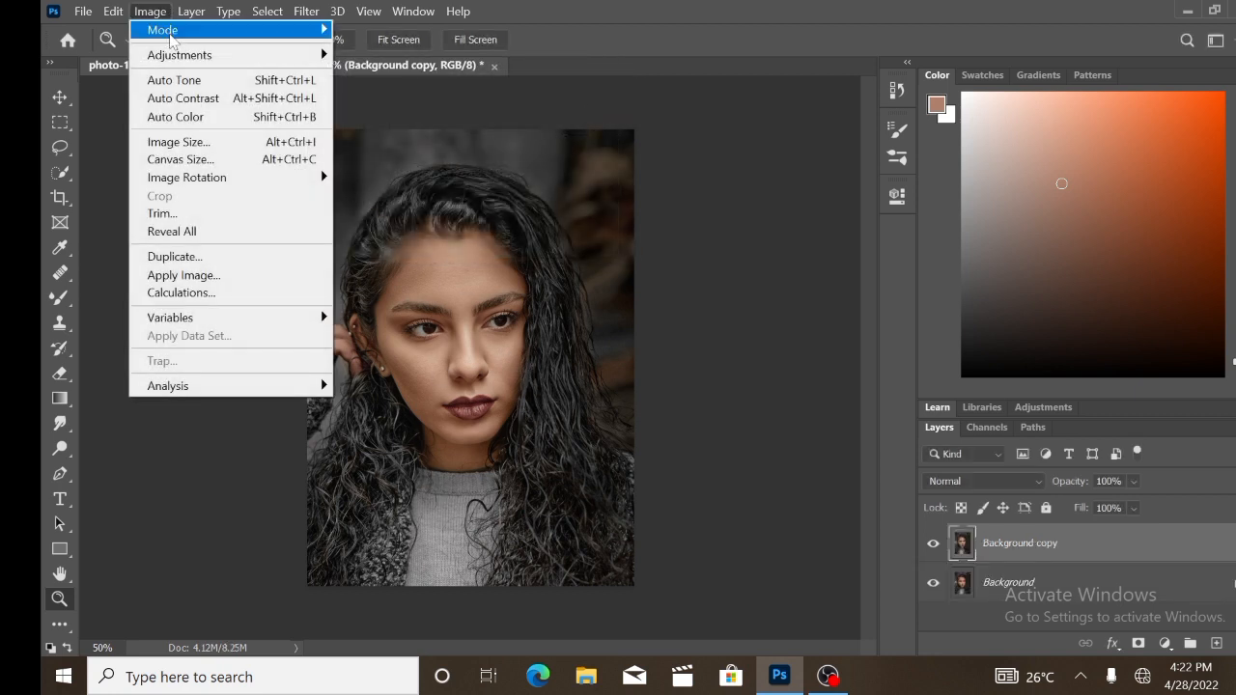
mouse_move(230, 58)
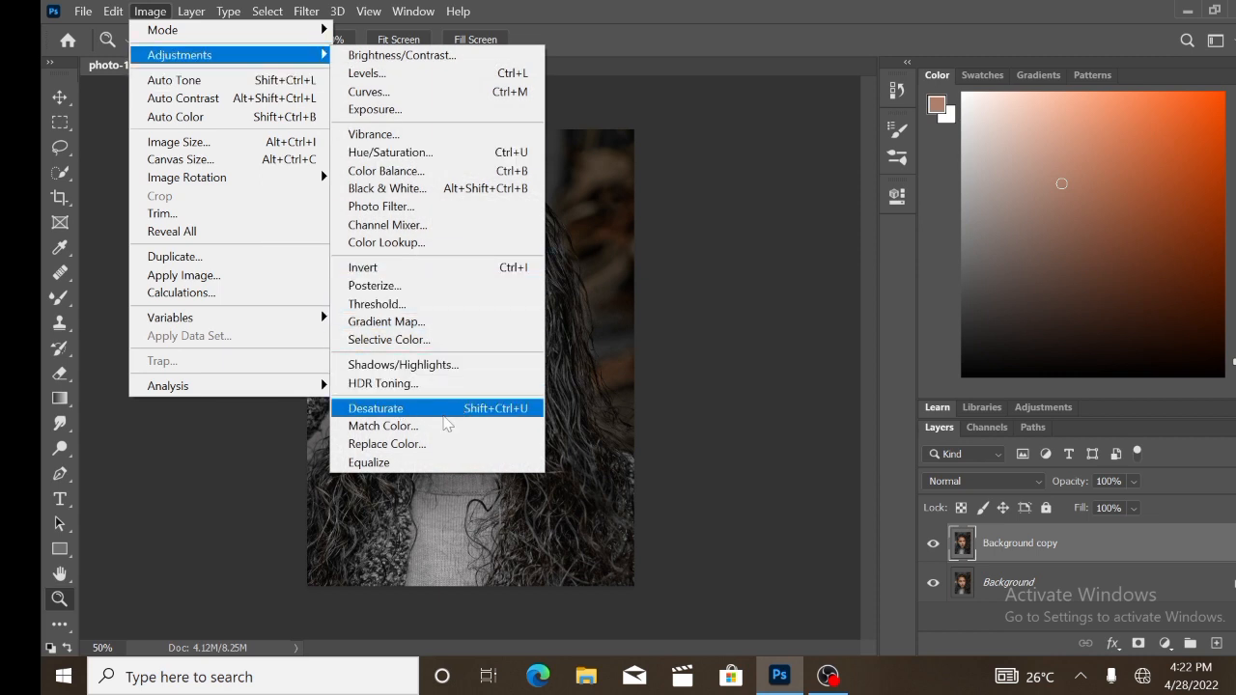
click(421, 409)
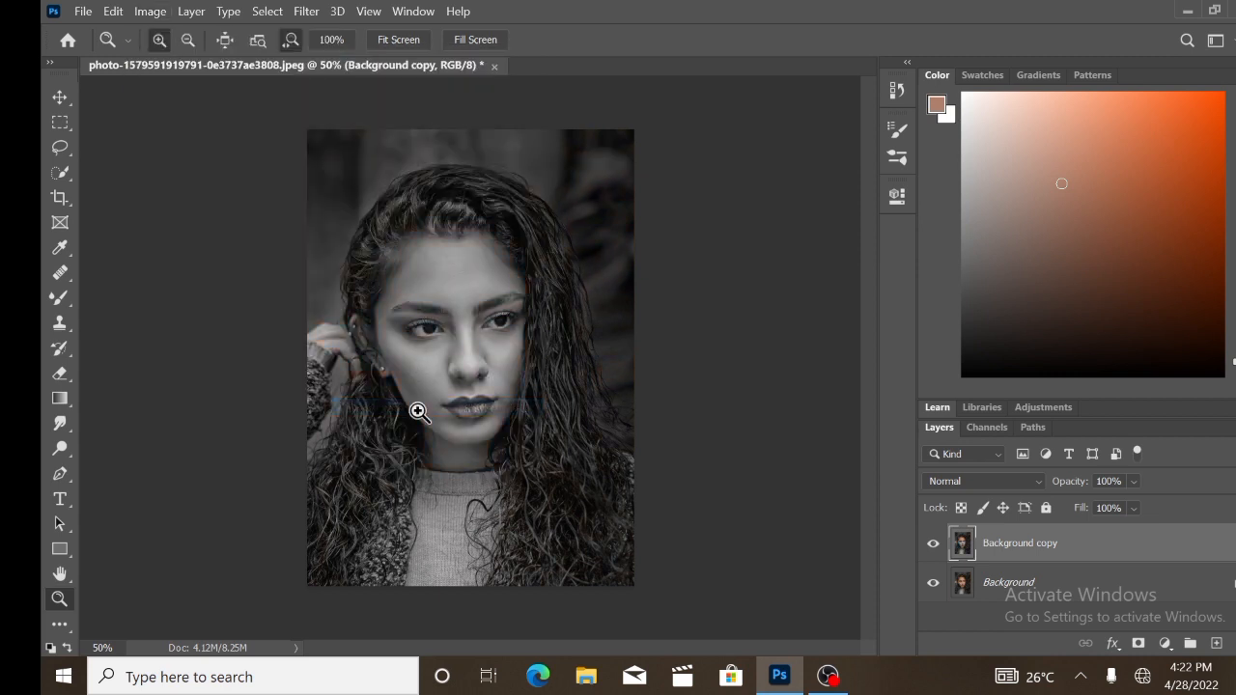
Step: Start a Shadows/Highlights adjustment on the desaturated copy with shadows amount 0%, tone 79% and radius 88 px
click(148, 14)
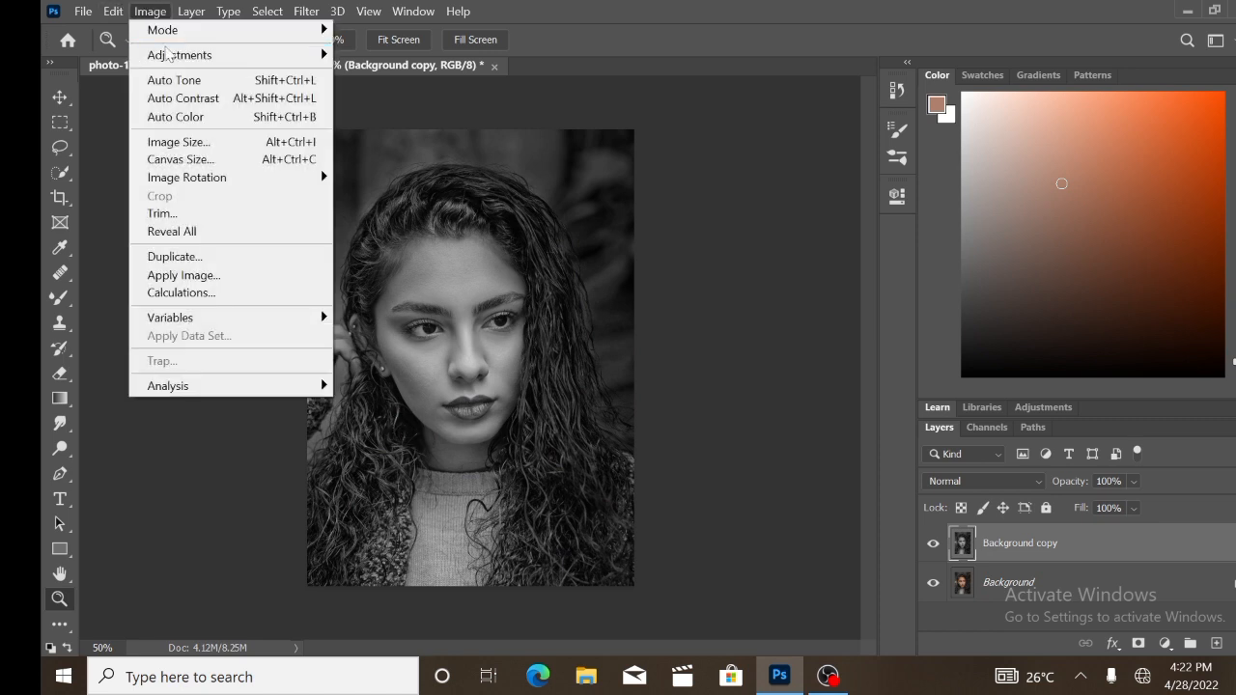
mouse_move(167, 56)
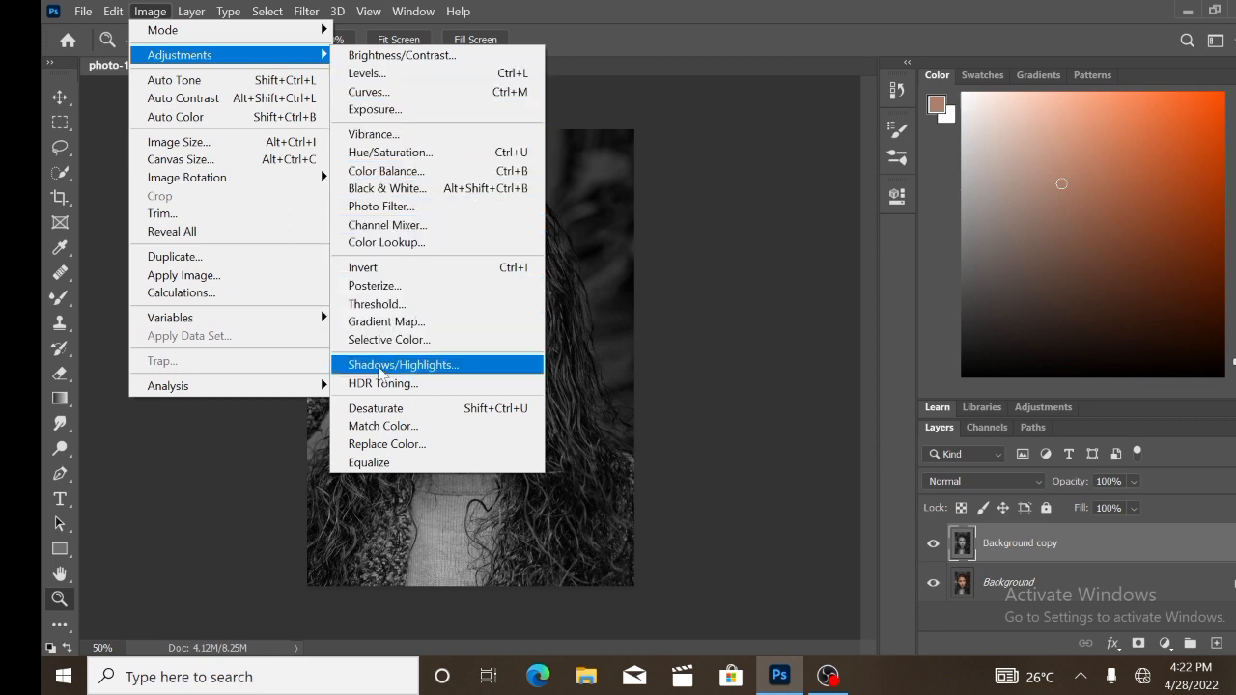
click(382, 367)
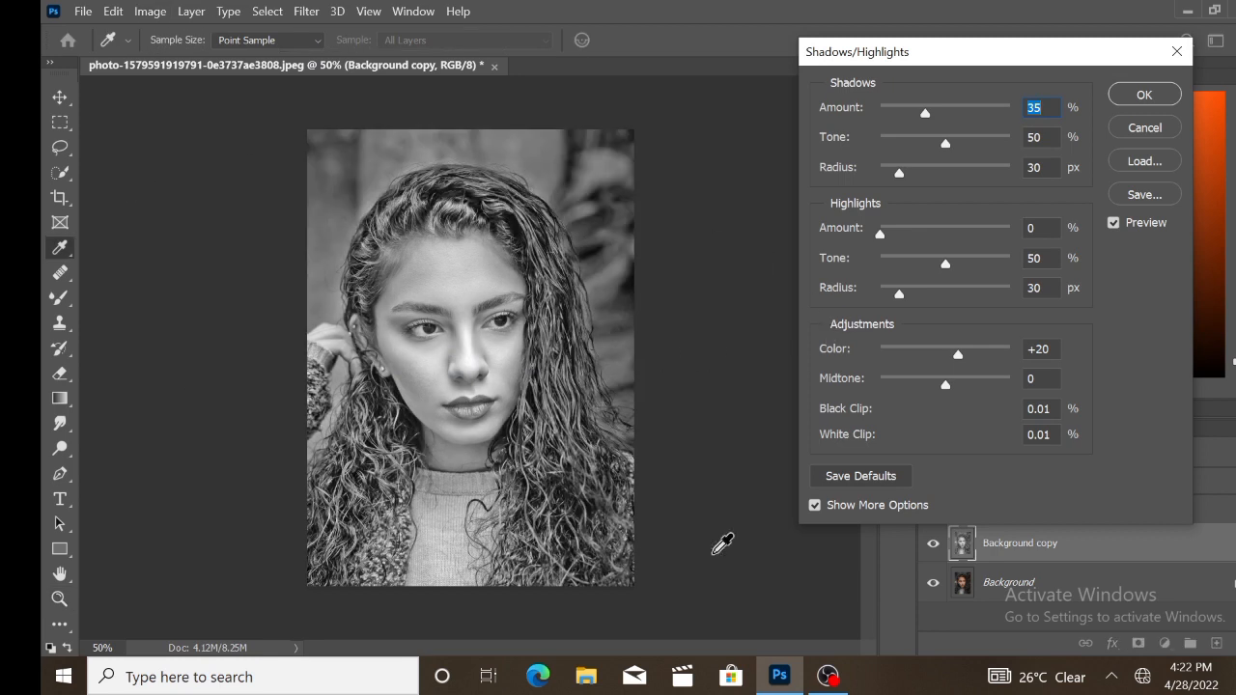
drag(925, 114, 871, 126)
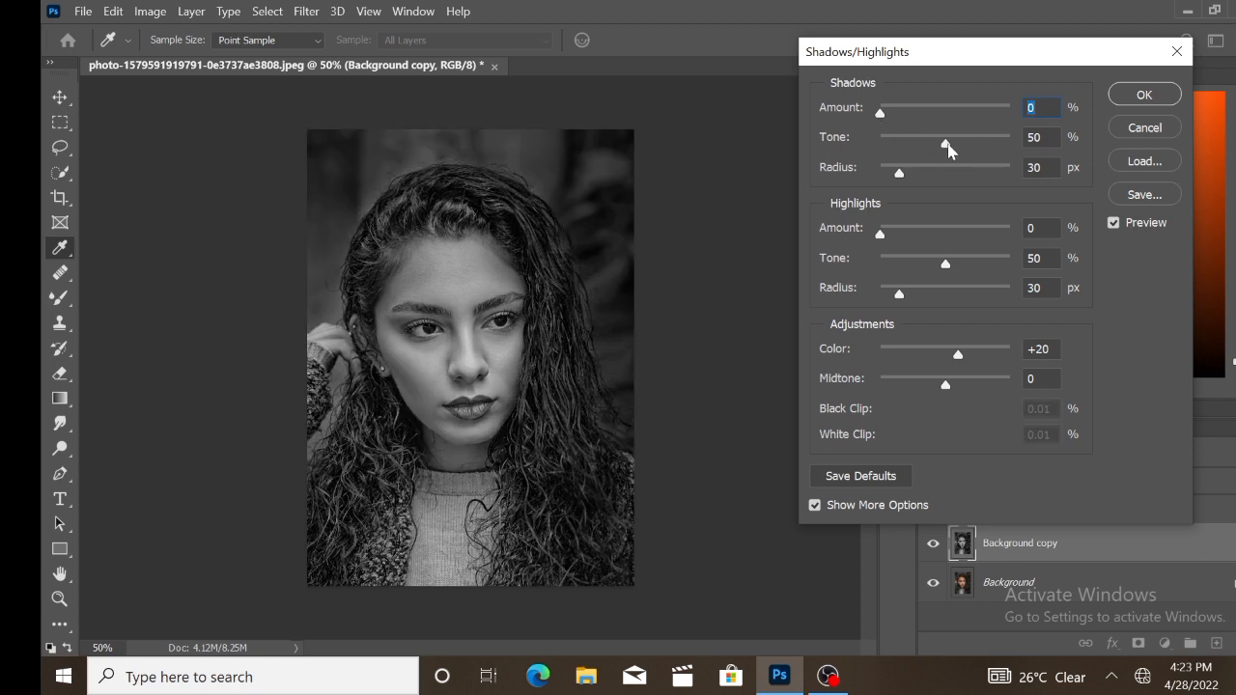
drag(949, 147, 984, 147)
drag(899, 169, 938, 178)
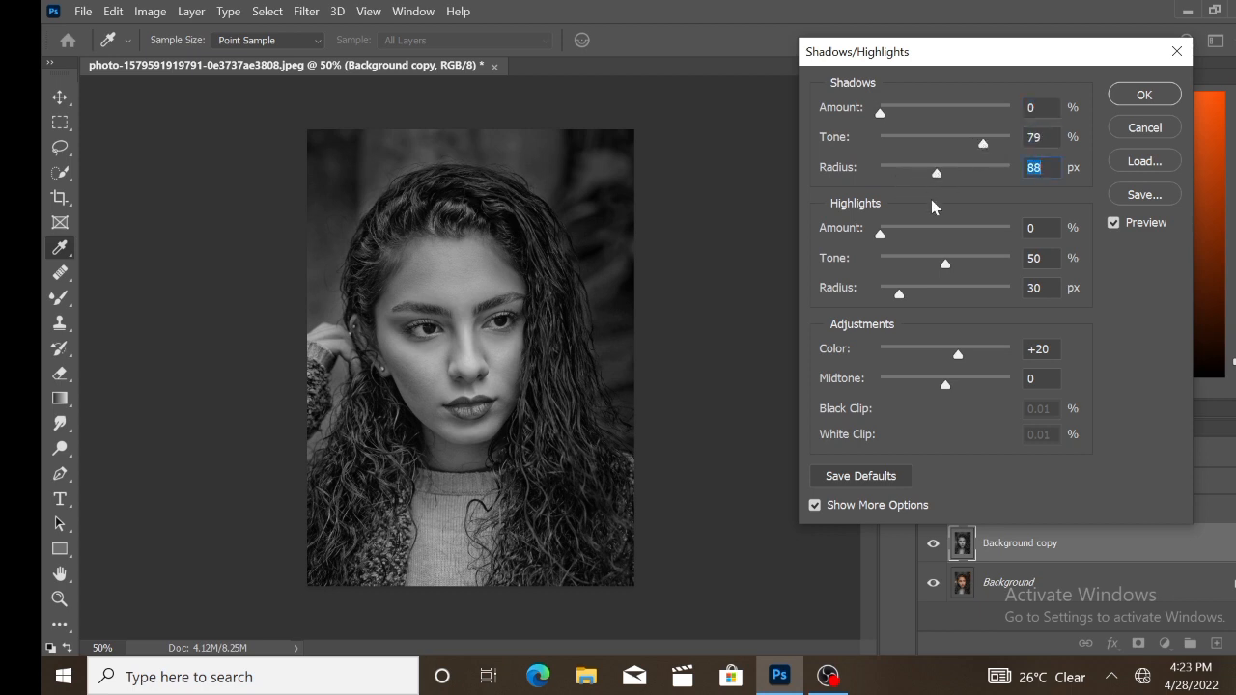
Step: Set the highlights in the Shadows/Highlights adjustment to amount 1%, tone 73% and radius 73 px
drag(898, 232, 884, 235)
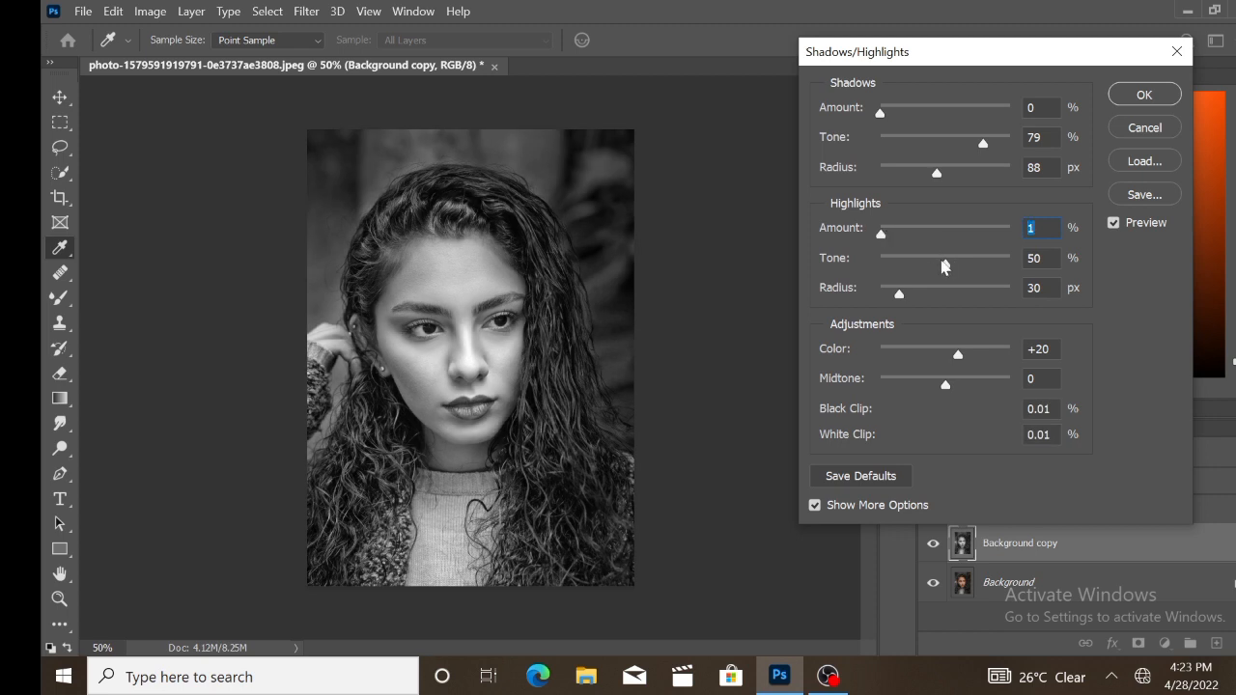
drag(944, 266, 976, 265)
drag(900, 299, 929, 297)
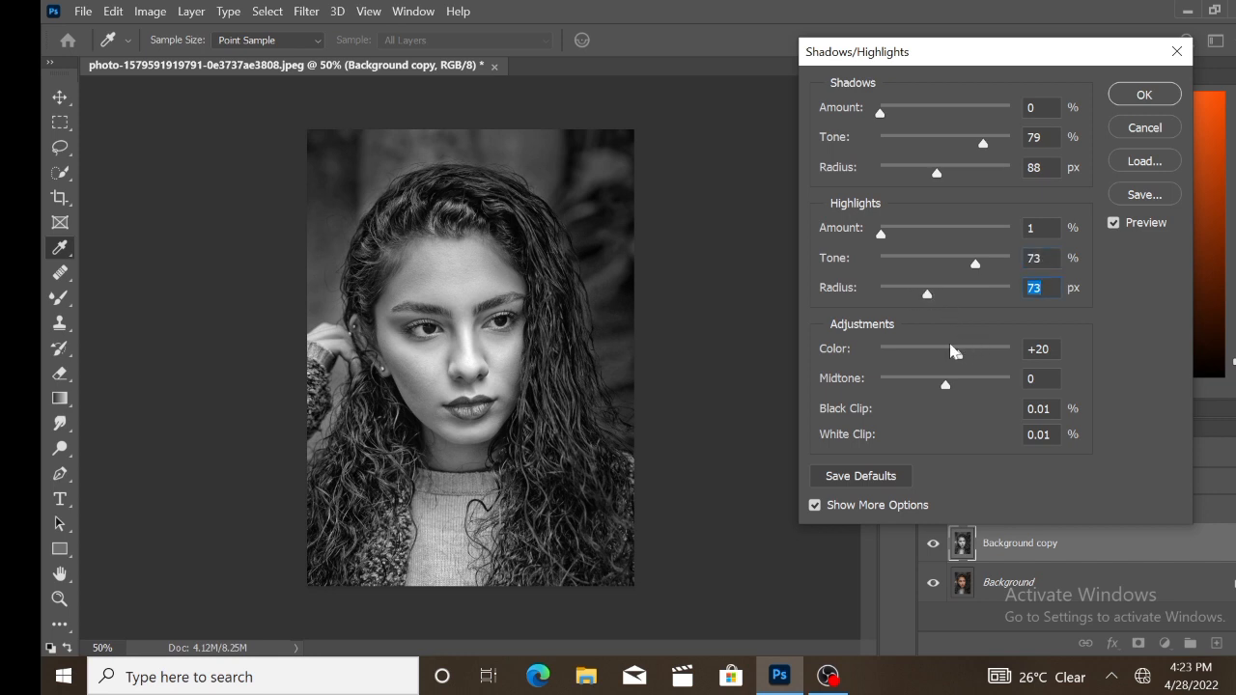
Step: Set the adjustment's color to +38 and midtone to +11, and apply Shadows/Highlights
drag(954, 353, 954, 387)
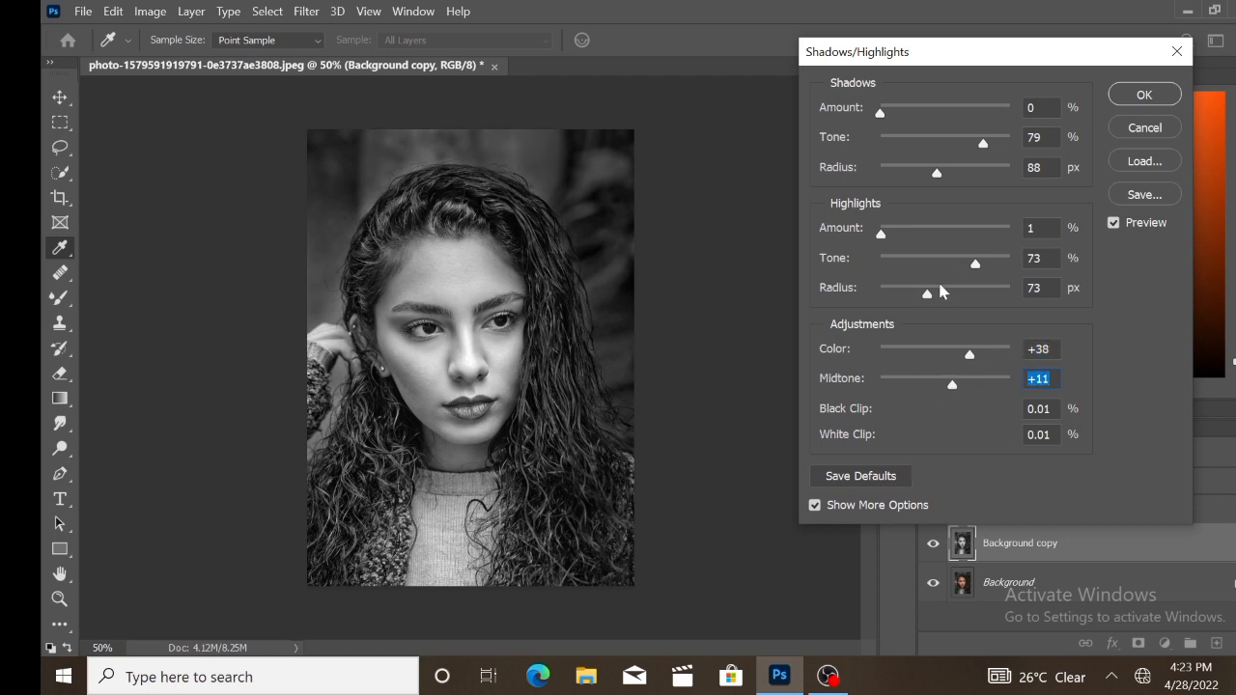
click(1145, 94)
key(z)
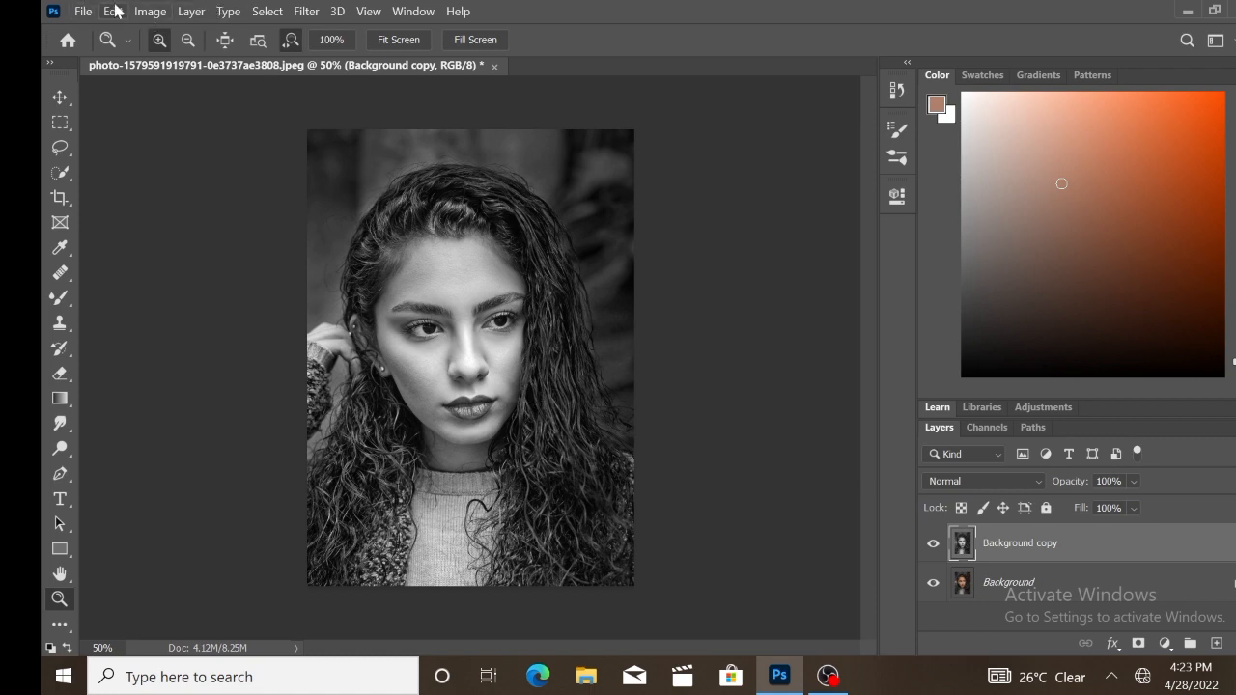
Step: Start a Photo Filter adjustment on the Background copy layer using a custom color at 100% density
click(153, 12)
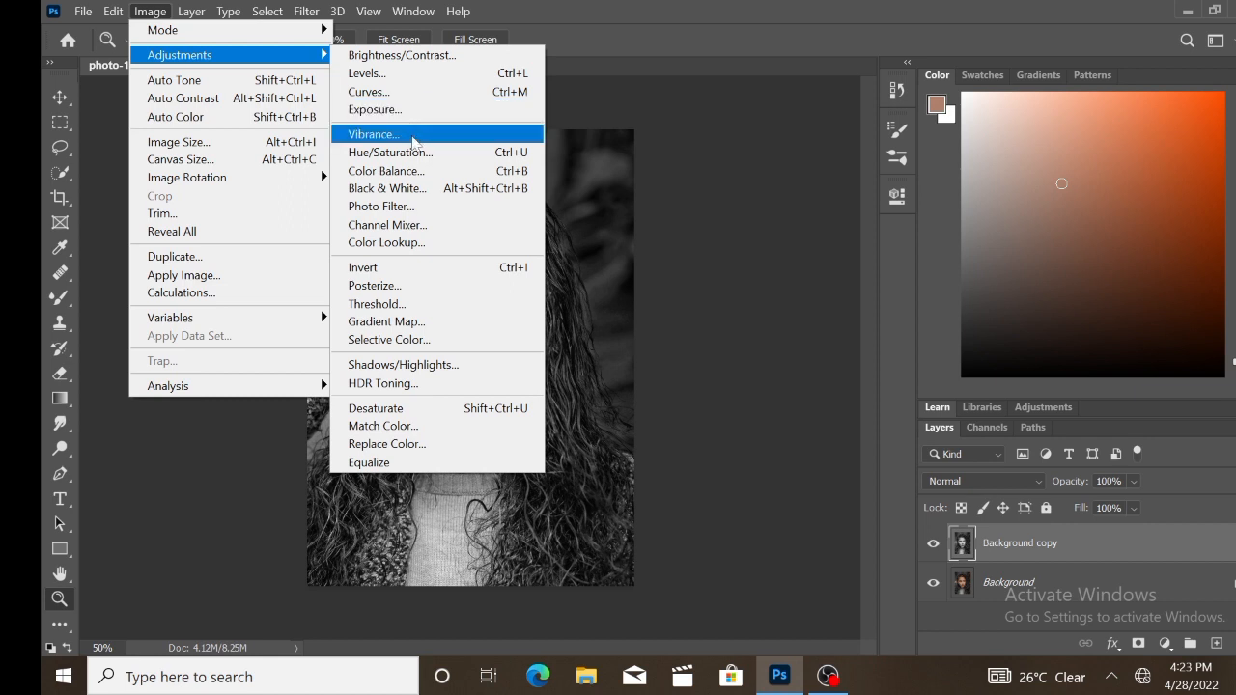
click(458, 211)
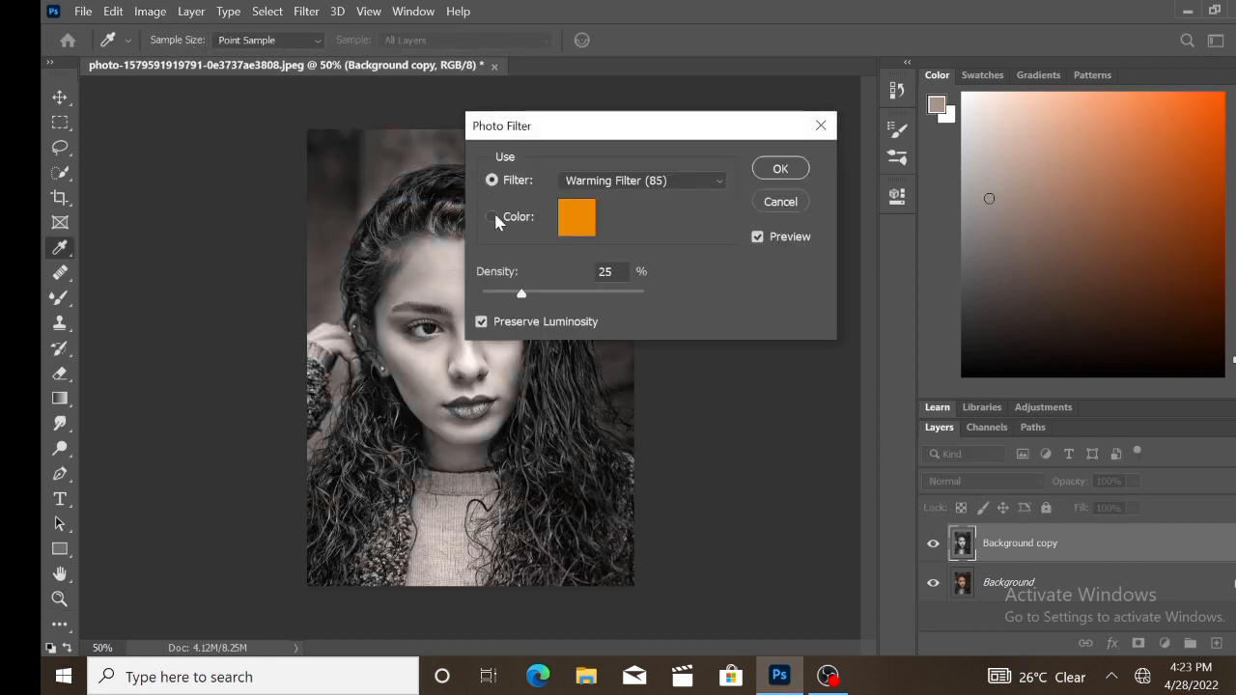
click(492, 217)
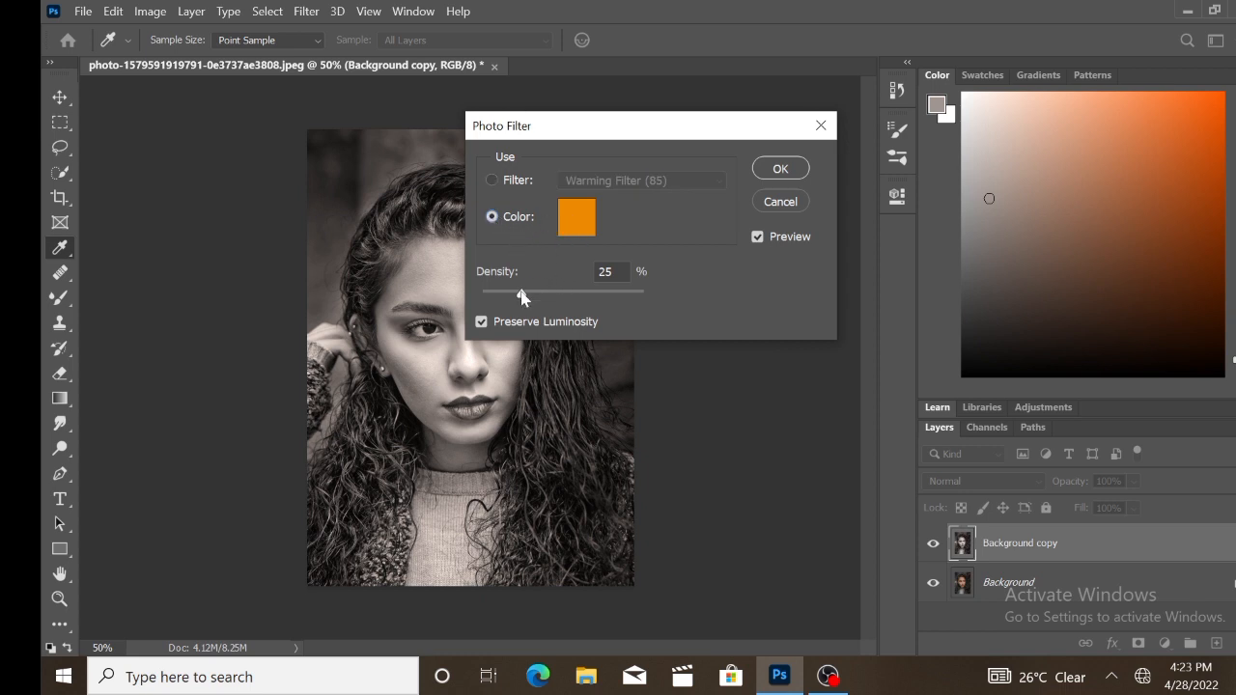
drag(522, 300, 647, 302)
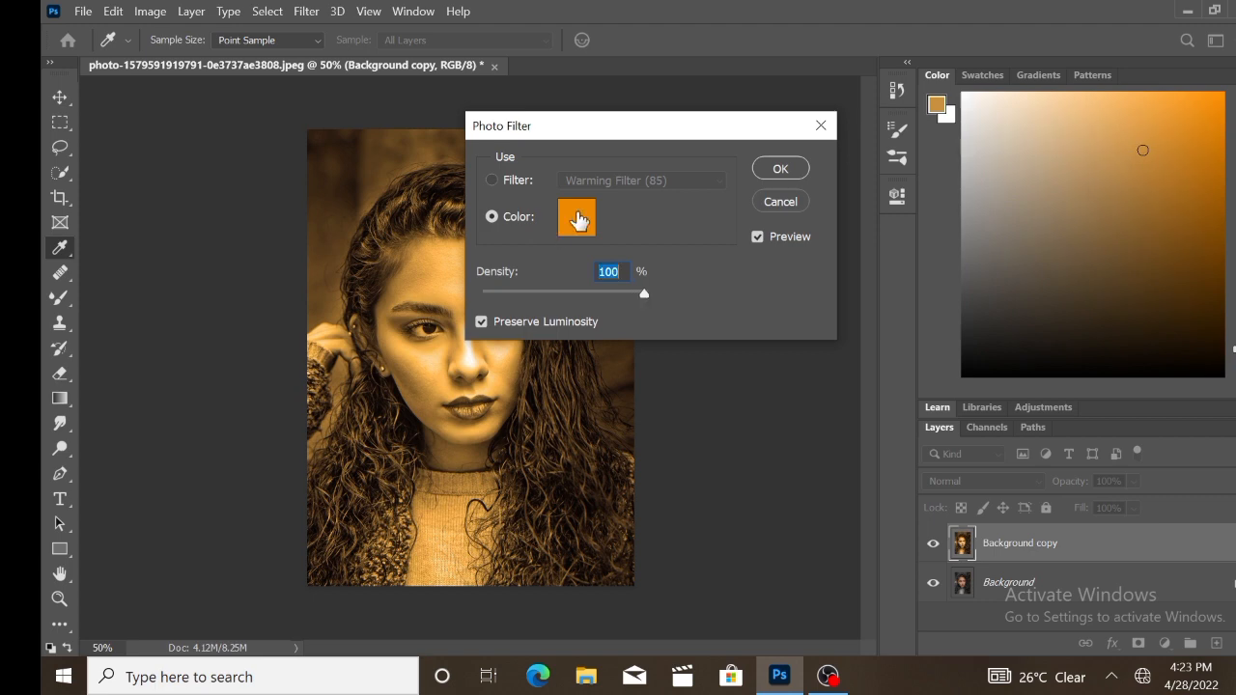
Step: Try the yellow-orange color eca100 for the photo filter
click(578, 217)
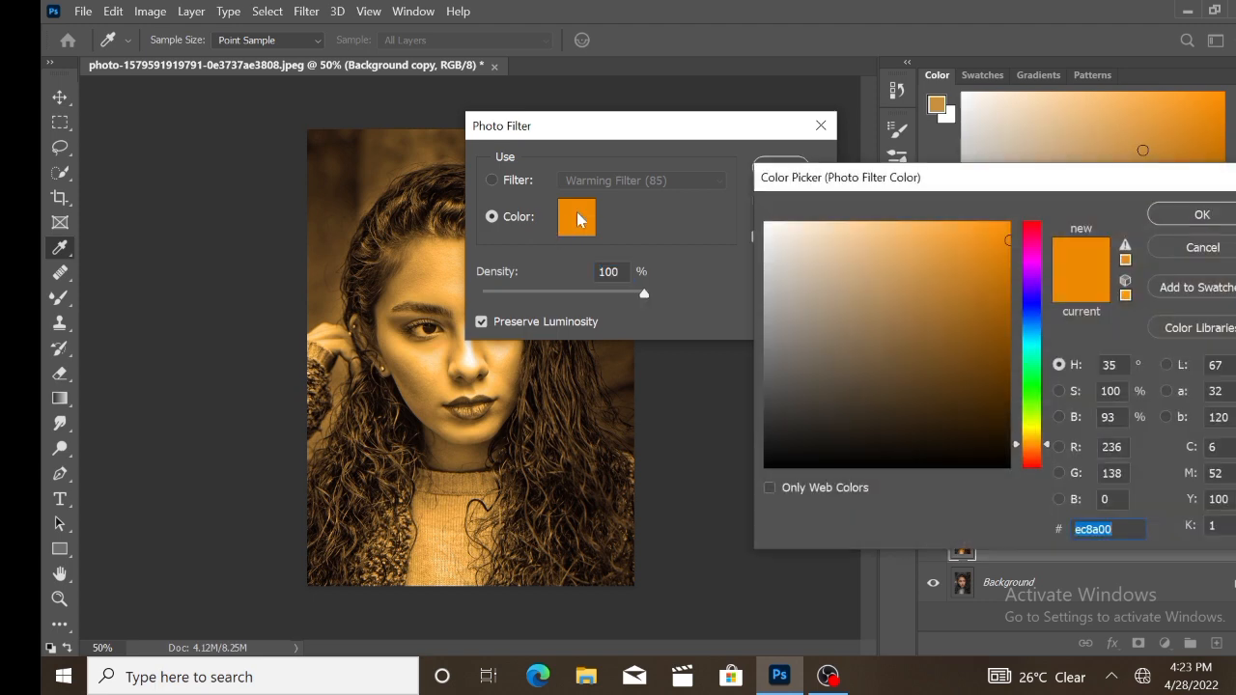
click(1017, 440)
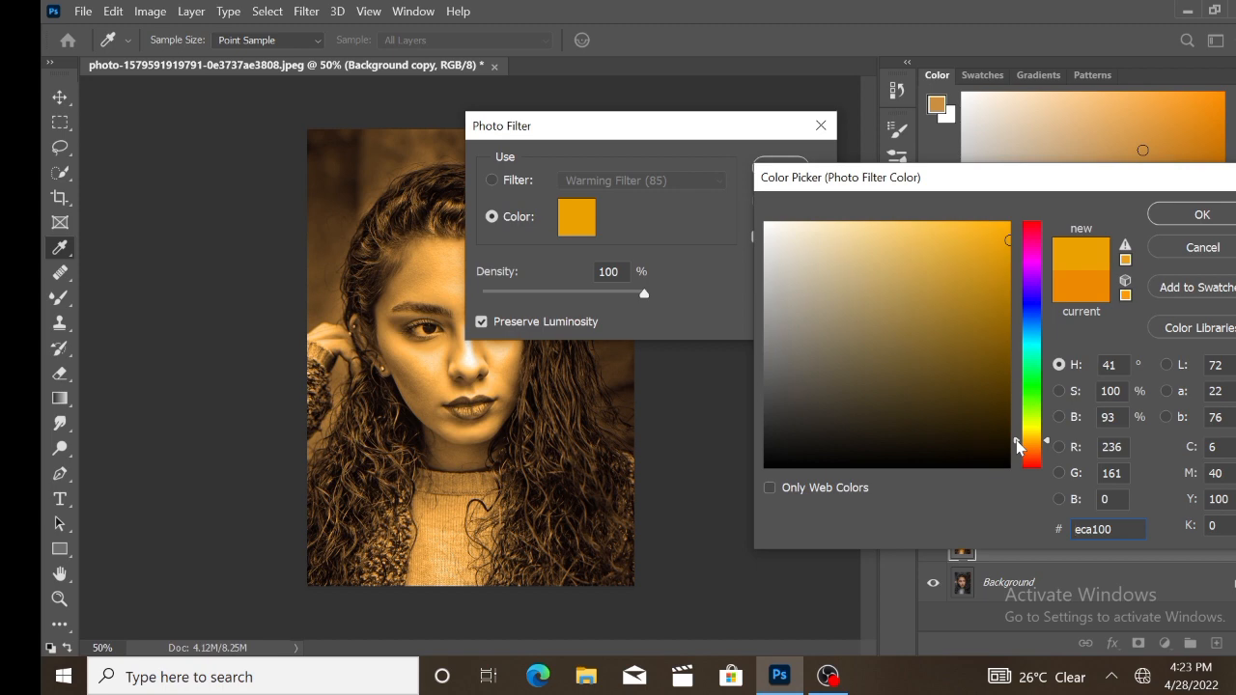
click(1186, 222)
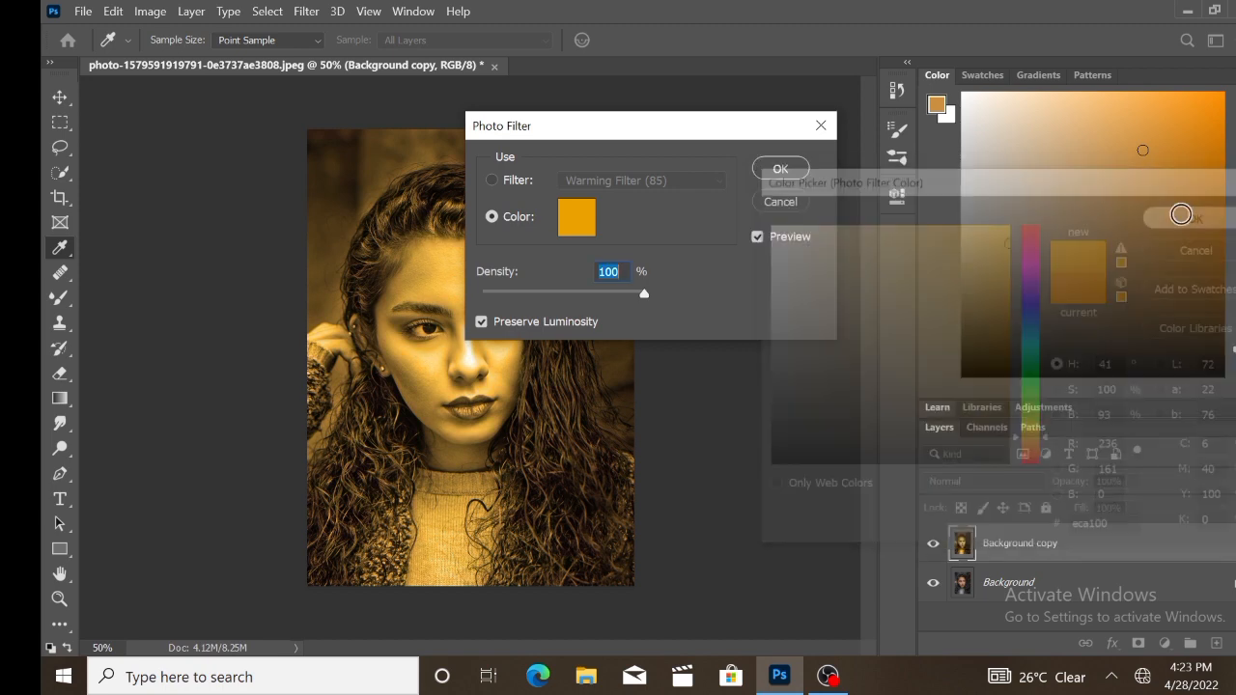
Step: Set the photo filter color to orange ec9600 and apply the filter to the Background copy layer
click(586, 237)
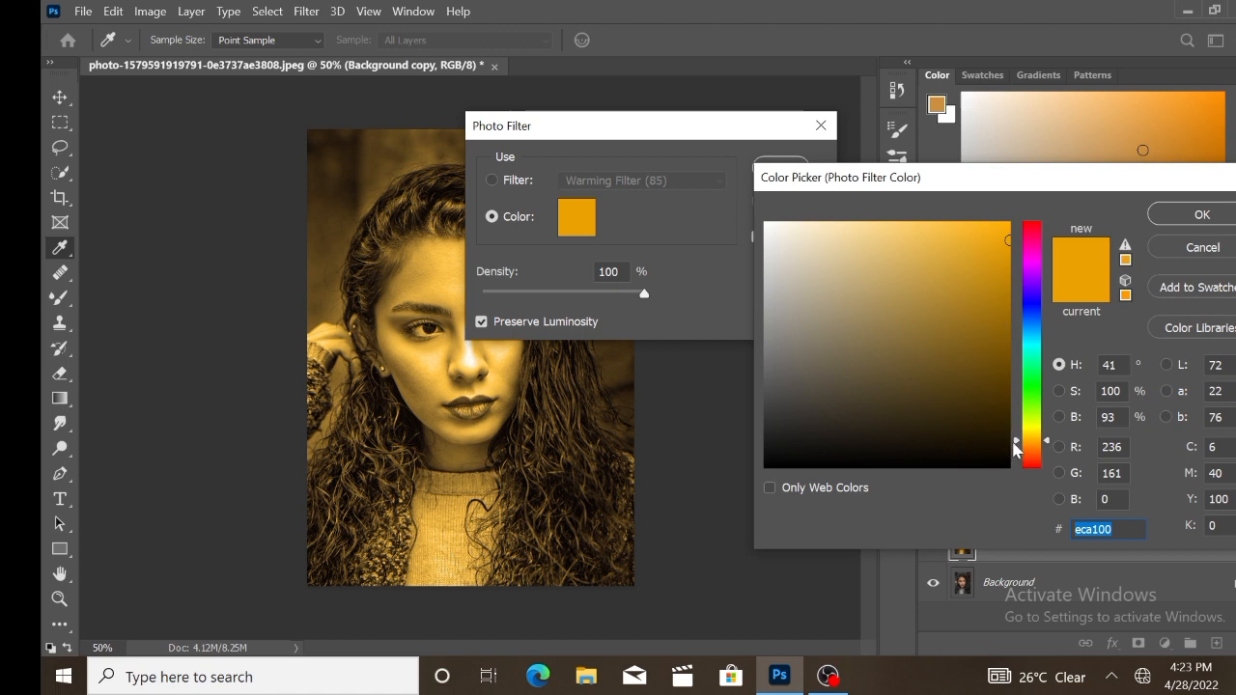
text(ec9600)
drag(1014, 443, 1013, 443)
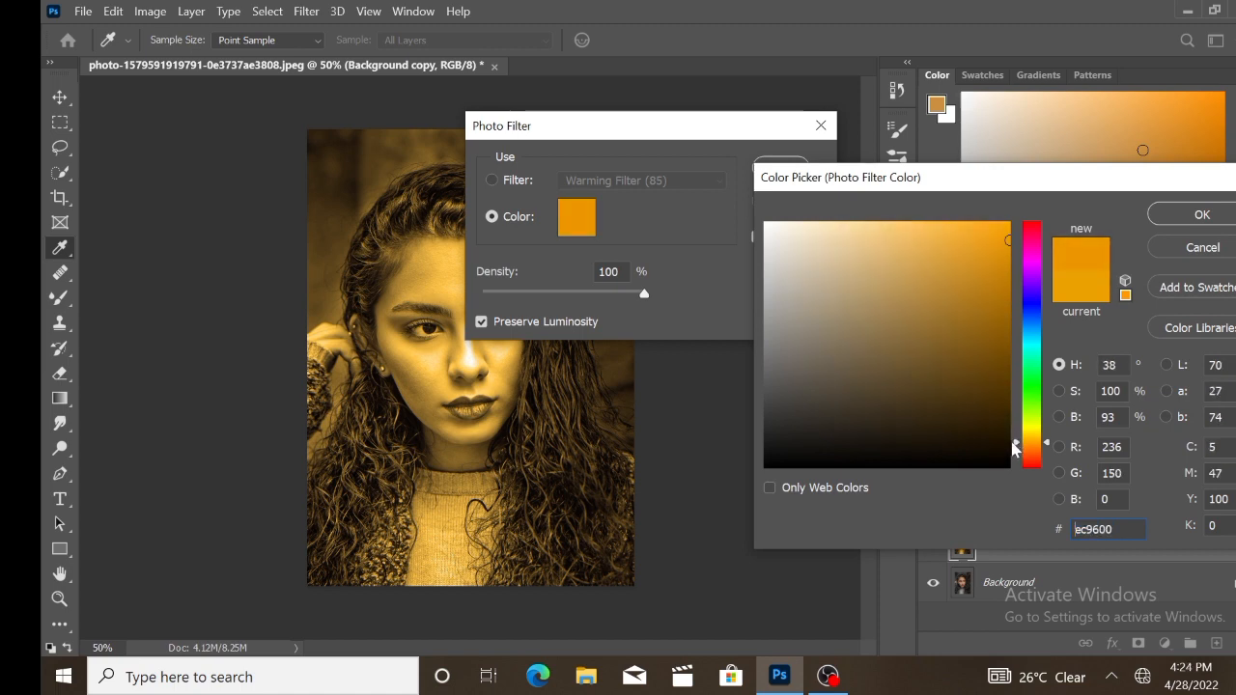
click(1179, 214)
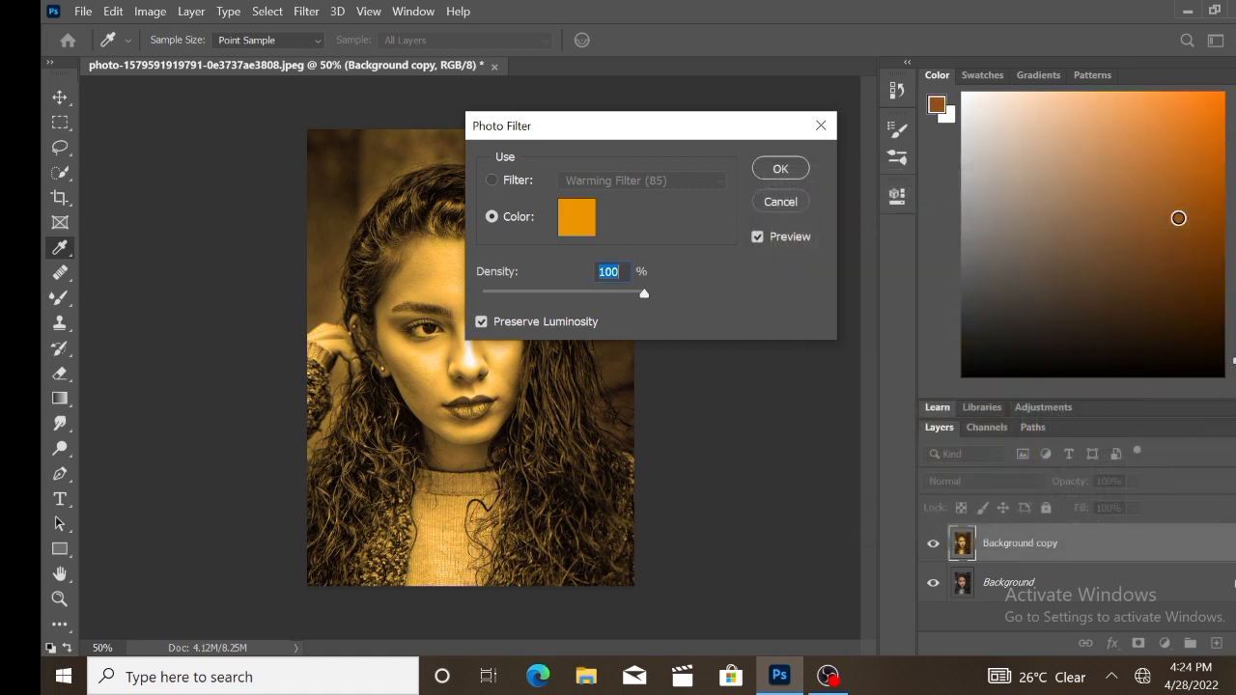
click(781, 170)
key(z)
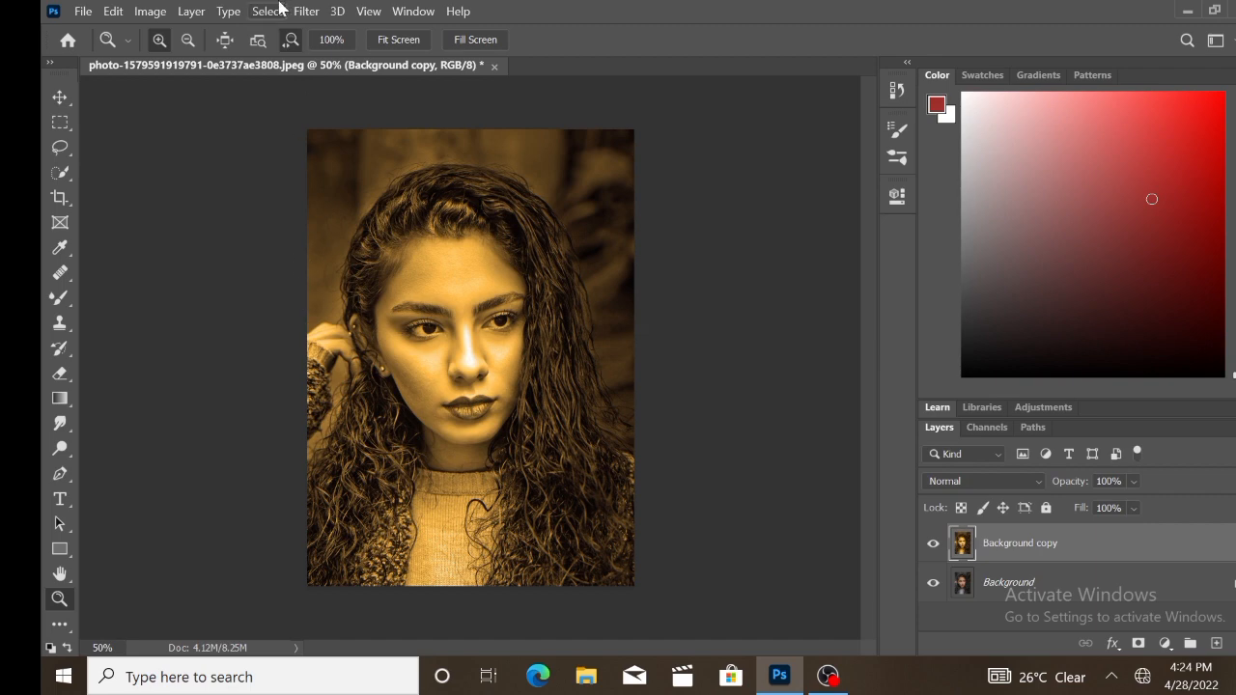
Step: Choose the Mosaic Tiles texture from the Filter Gallery for the tinted layer, with a tile size of 2
click(305, 11)
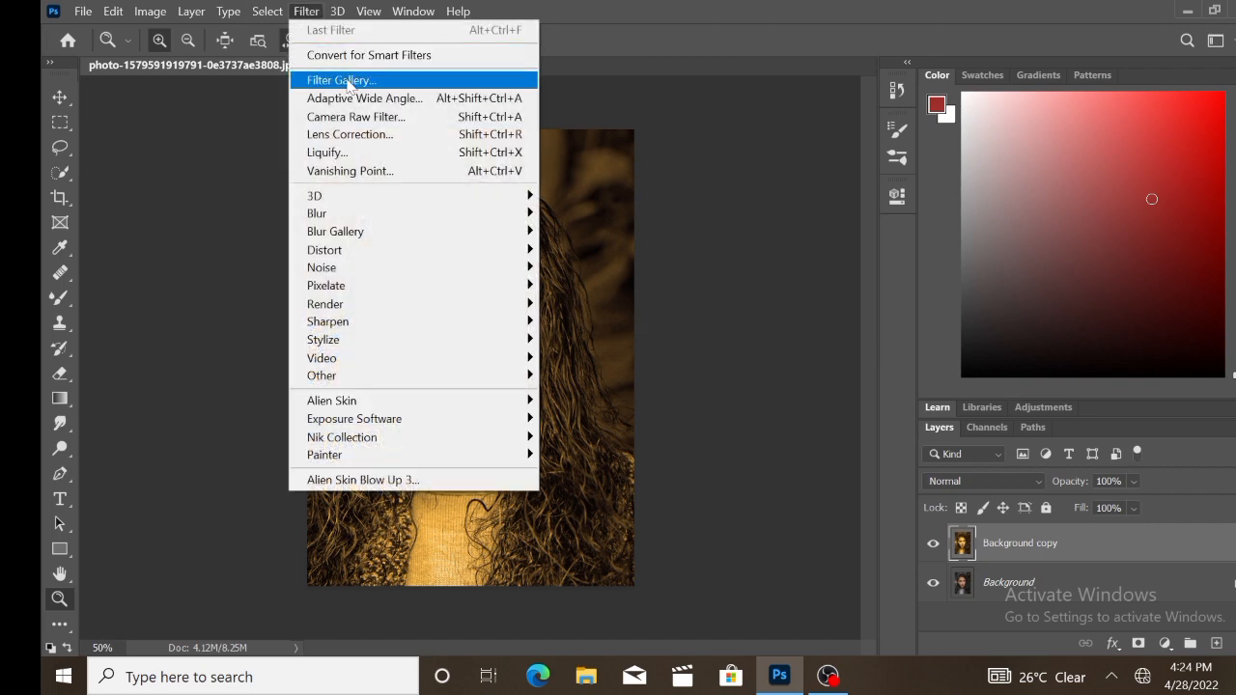
click(363, 82)
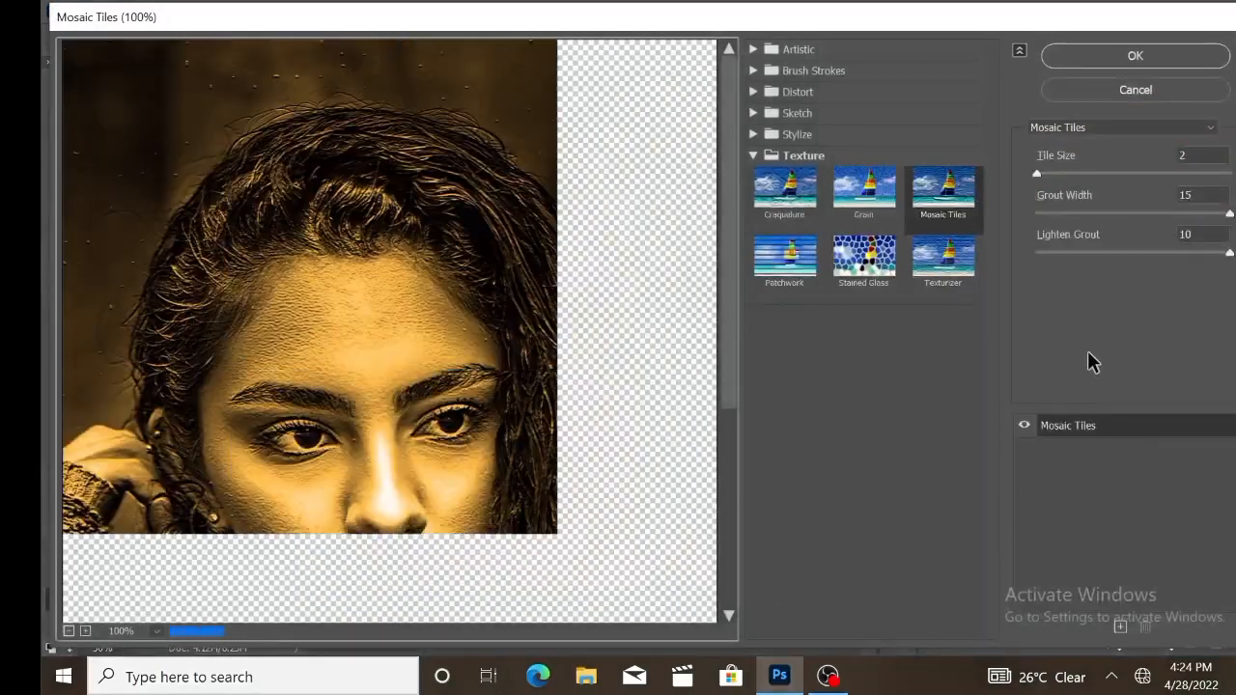
scroll(367, 444, down, 4)
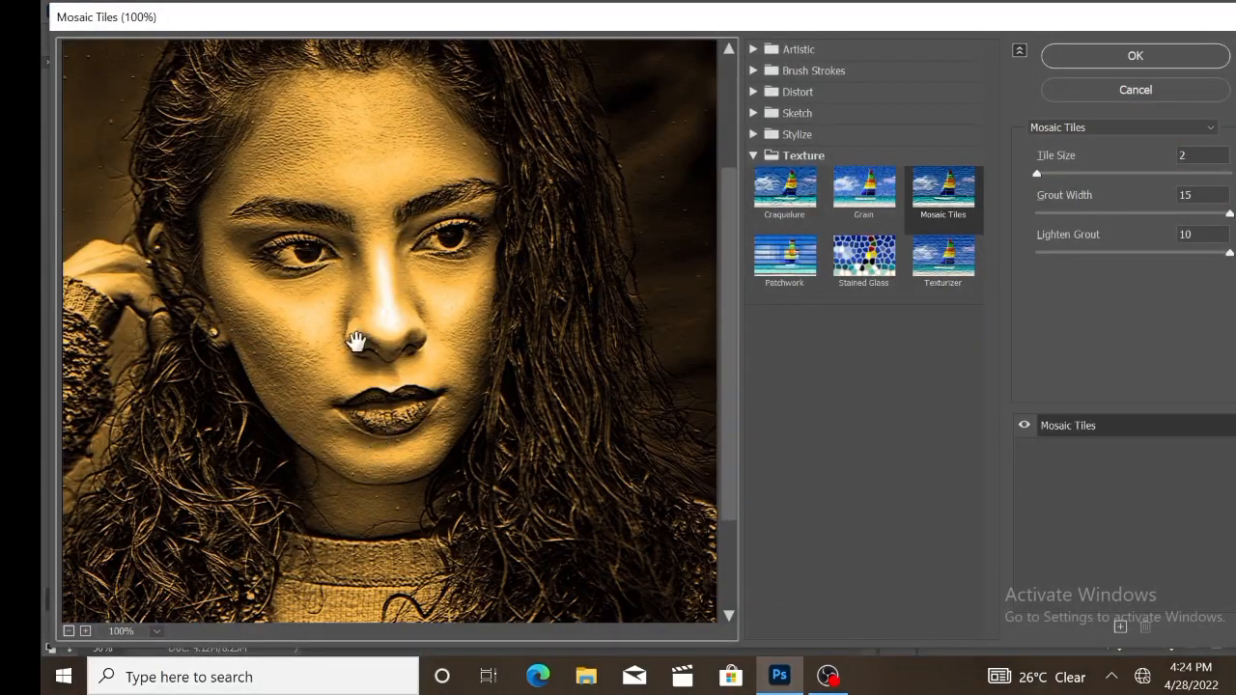
click(955, 216)
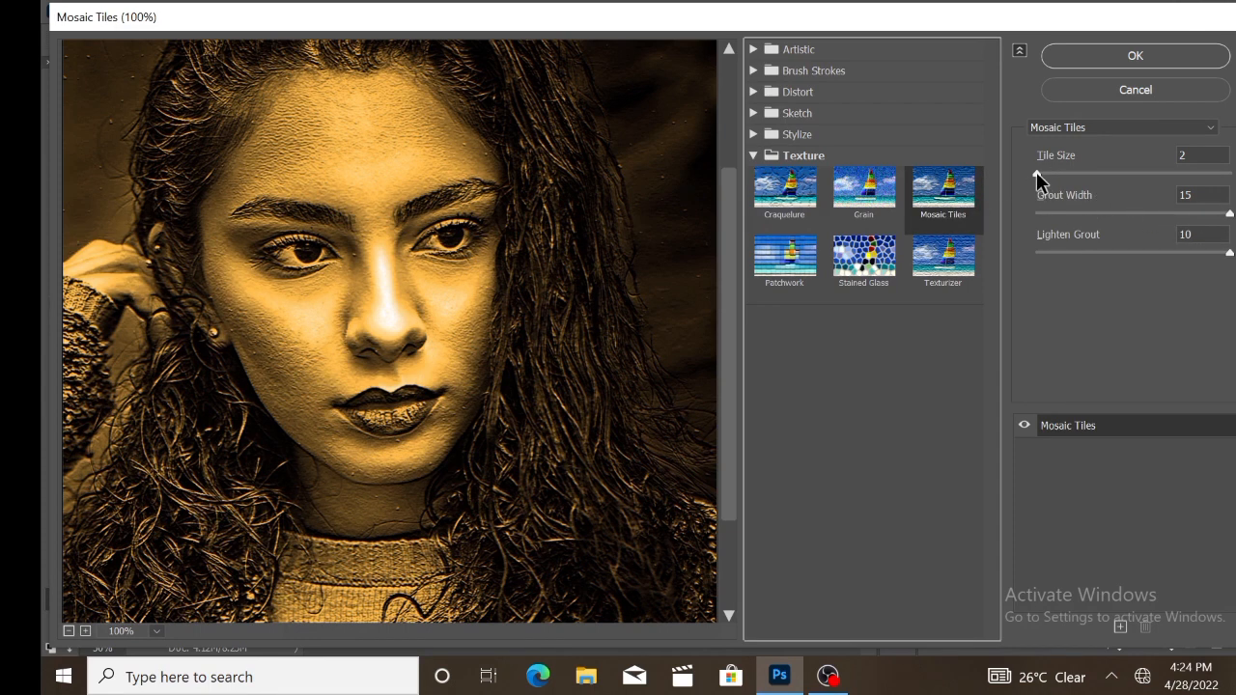
drag(1036, 172, 1071, 175)
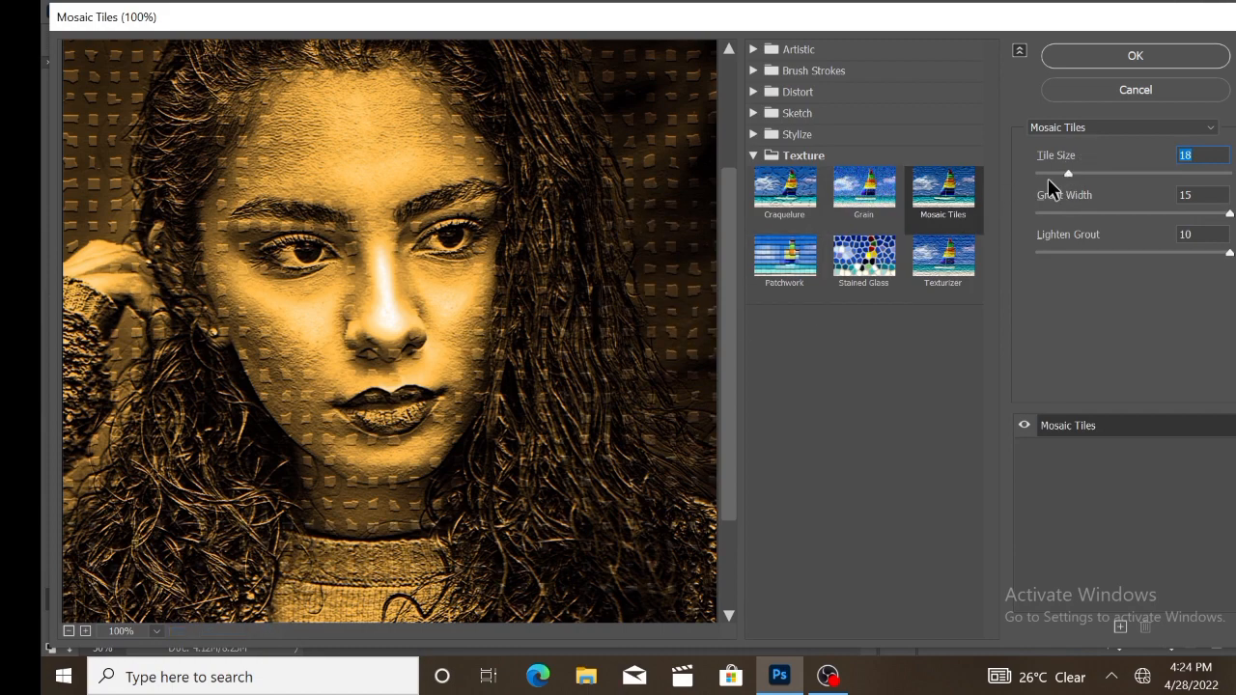
drag(1070, 172, 1030, 177)
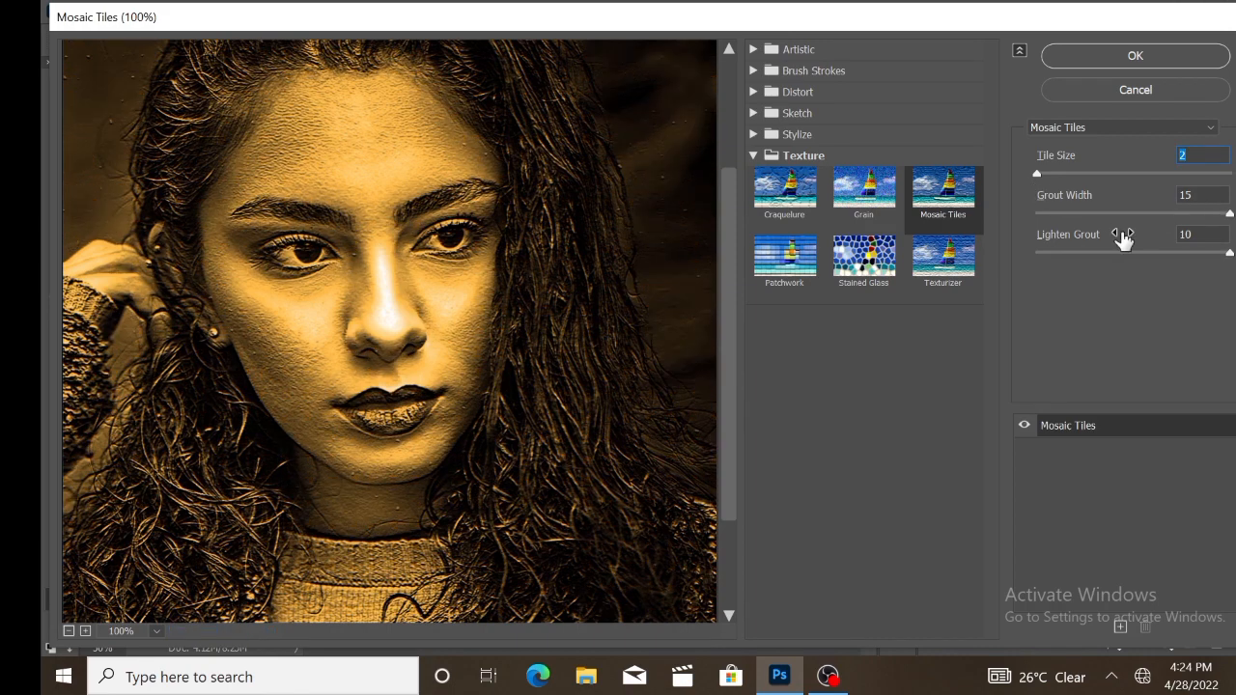
Step: Lower the Mosaic Tiles grout lightening to 3 and apply the filter to the portrait layer
drag(1230, 253, 1190, 267)
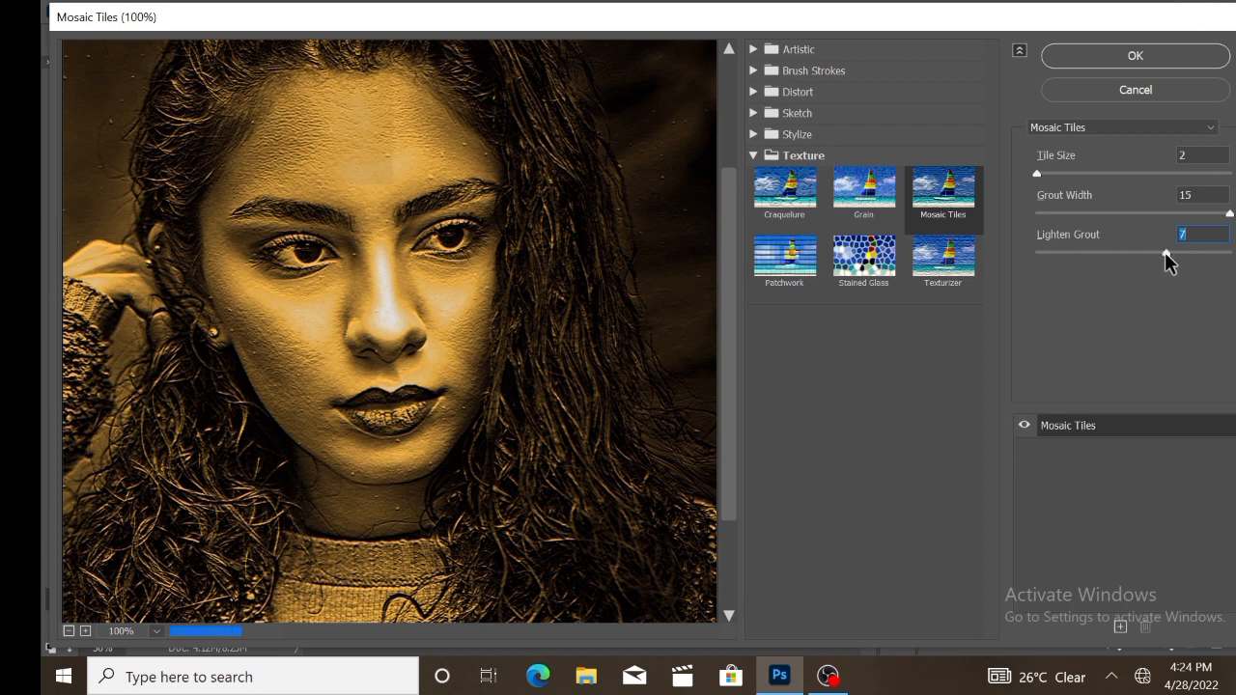
drag(1166, 253, 1118, 256)
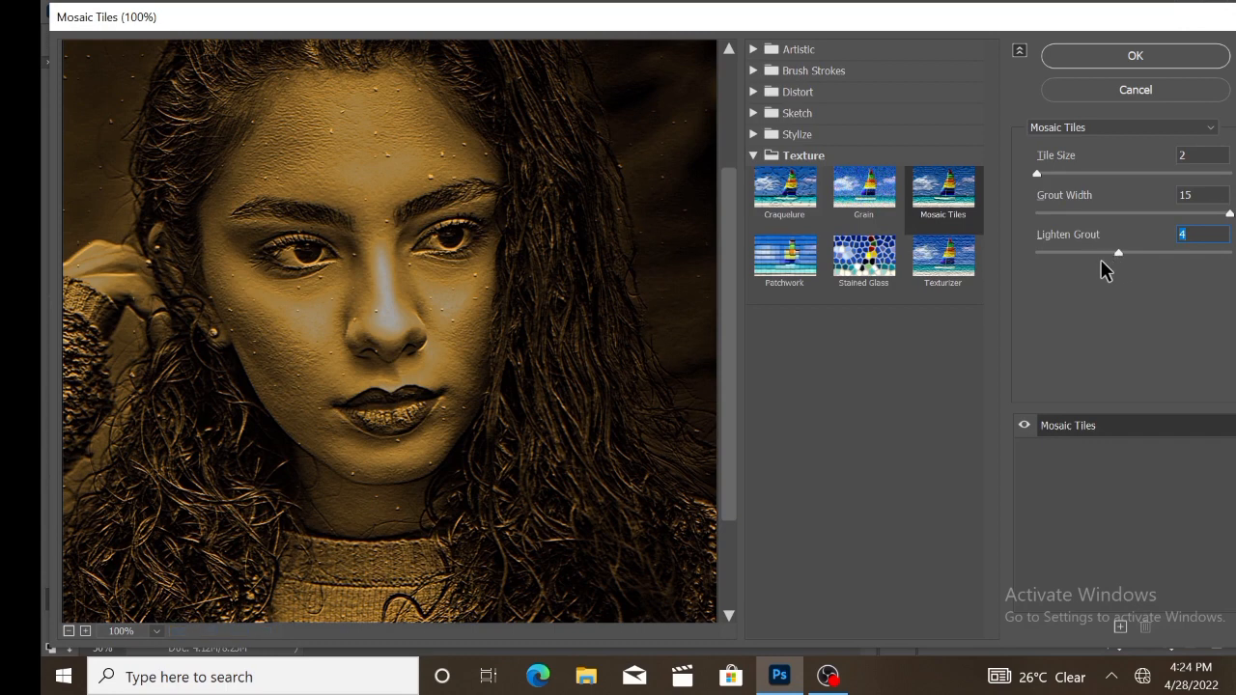
drag(1120, 255, 1087, 256)
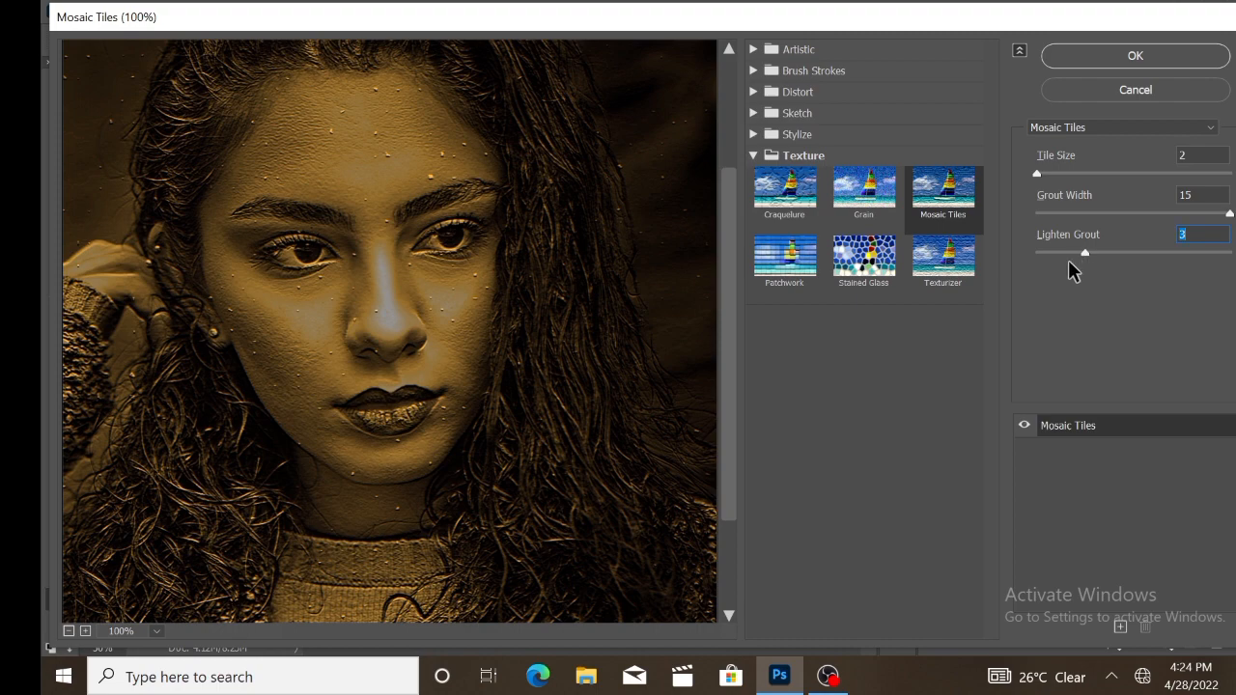
click(1133, 55)
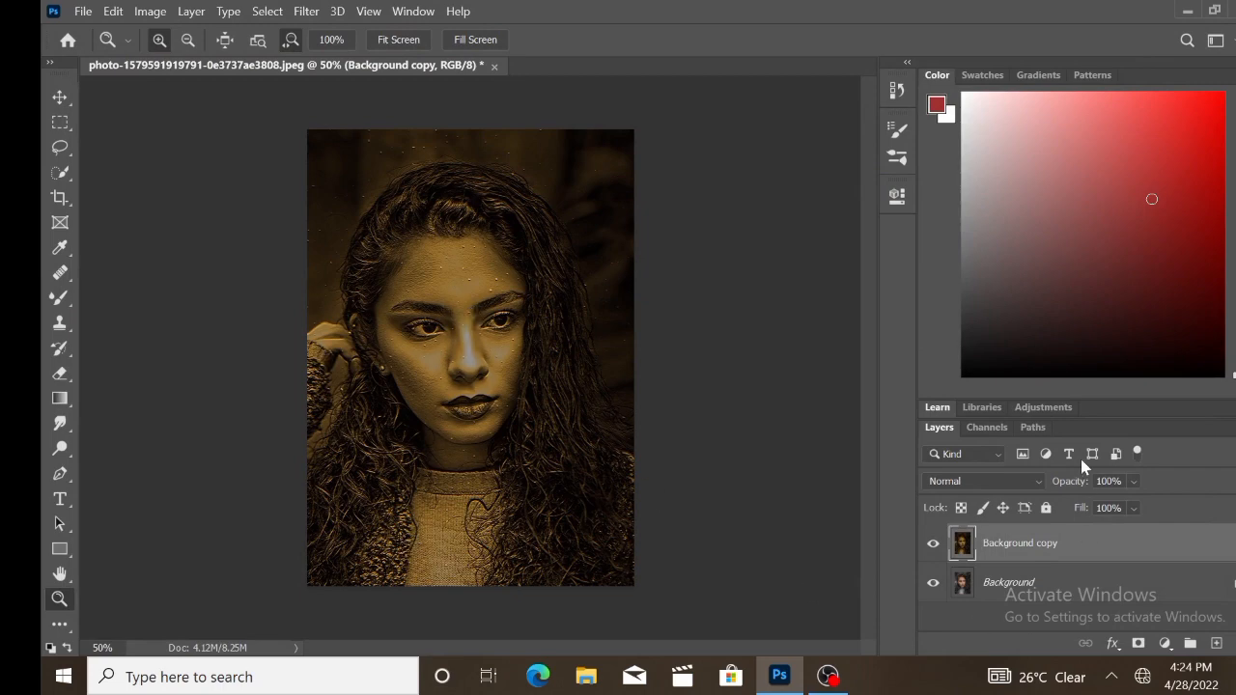
Step: Split the Background copy layer's Blend If sliders for This Layer to 0/86 in the shadows and 162/255 in the highlights
right_click(1089, 554)
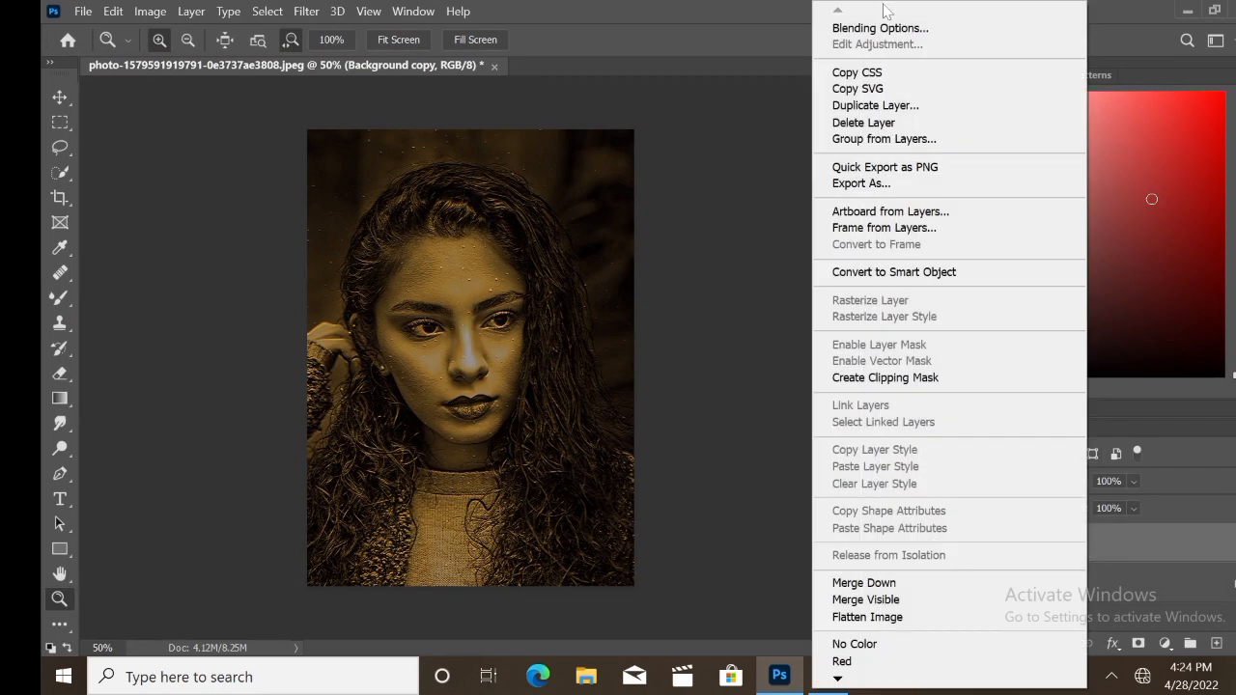
click(912, 29)
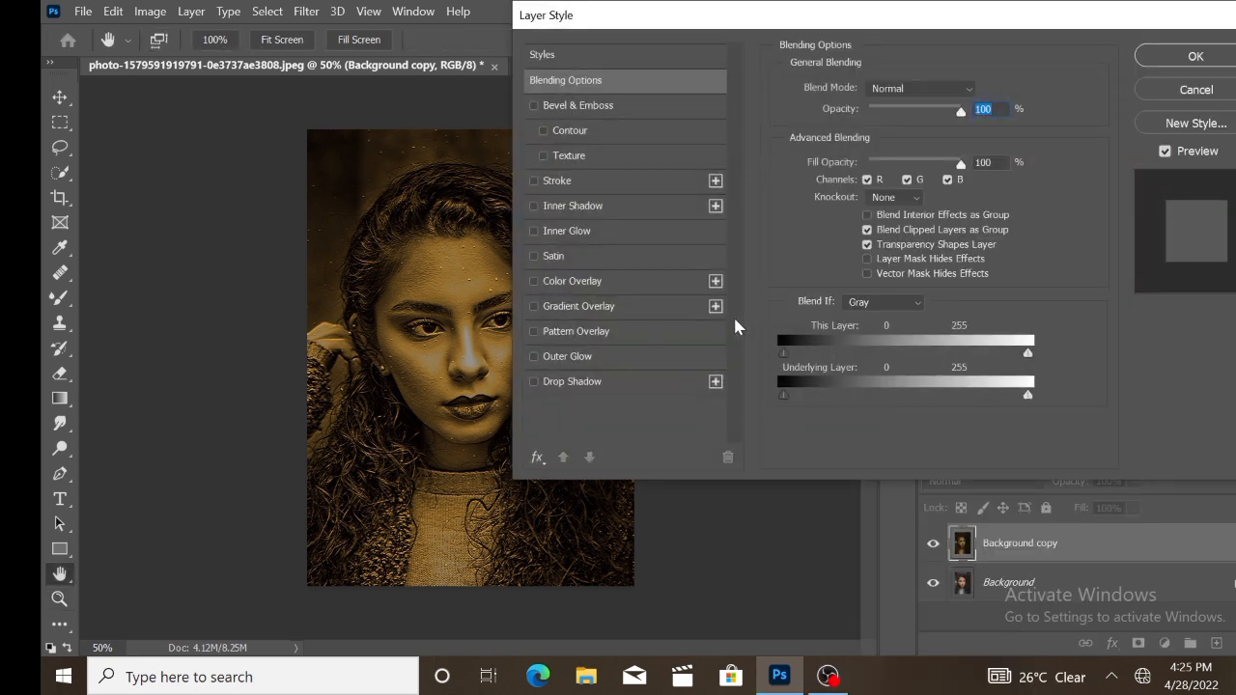
drag(784, 357, 881, 357)
key(alt)
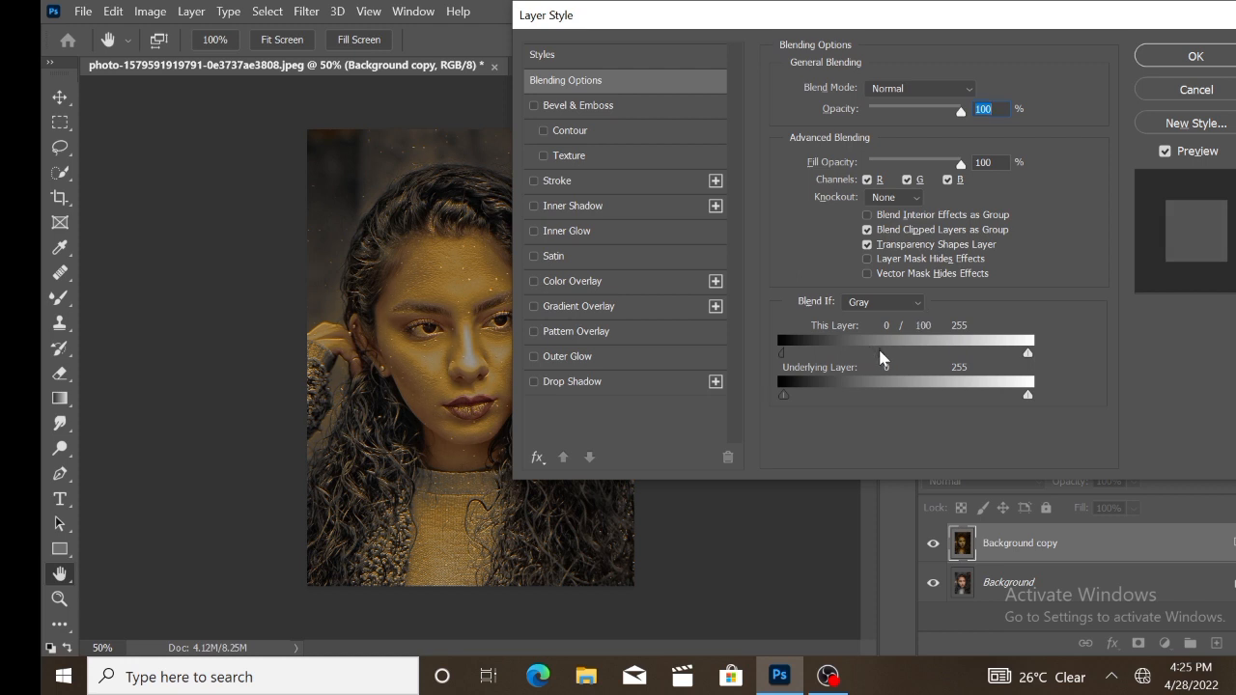
mouse_move(881, 358)
mouse_down()
mouse_move(907, 359)
mouse_move(859, 363)
mouse_up()
mouse_move(1030, 356)
mouse_down()
mouse_move(944, 360)
mouse_move(1028, 356)
mouse_up()
key(alt)
Step: Split the Underlying Layer Blend If sliders to 0/102 and 174/255 and apply the blending options
drag(788, 394, 737, 420)
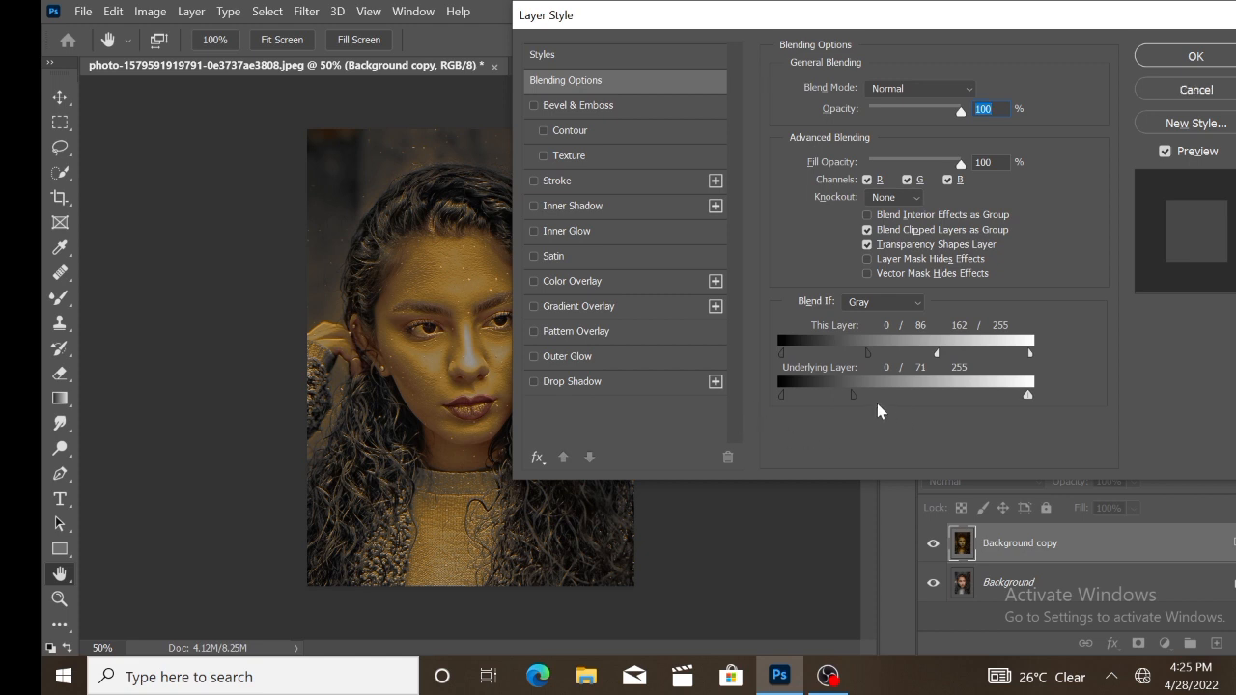
drag(852, 402, 885, 407)
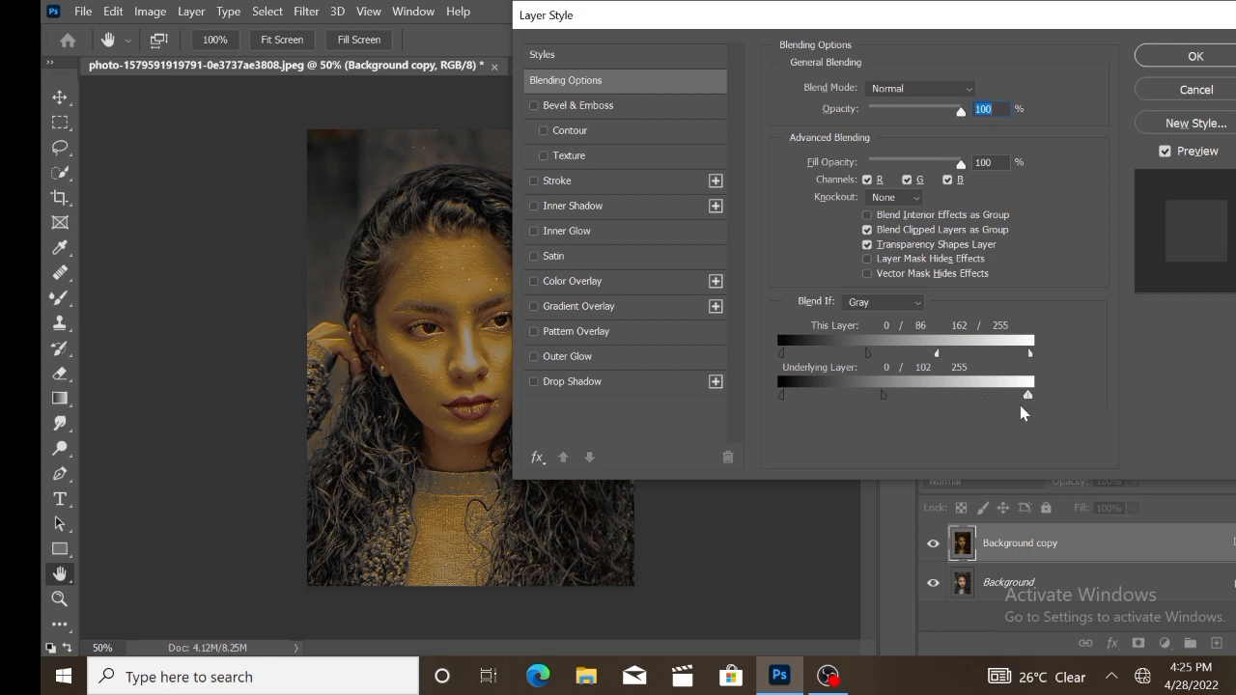
drag(1029, 401, 981, 401)
key(alt)
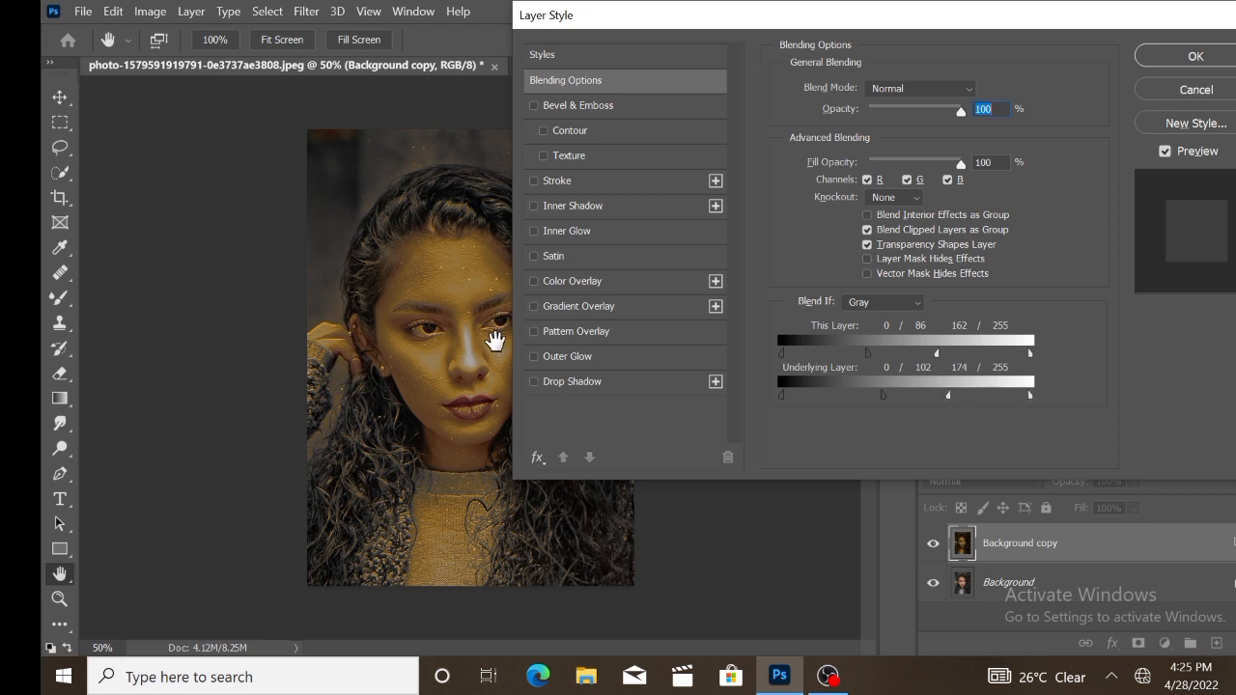
click(1167, 60)
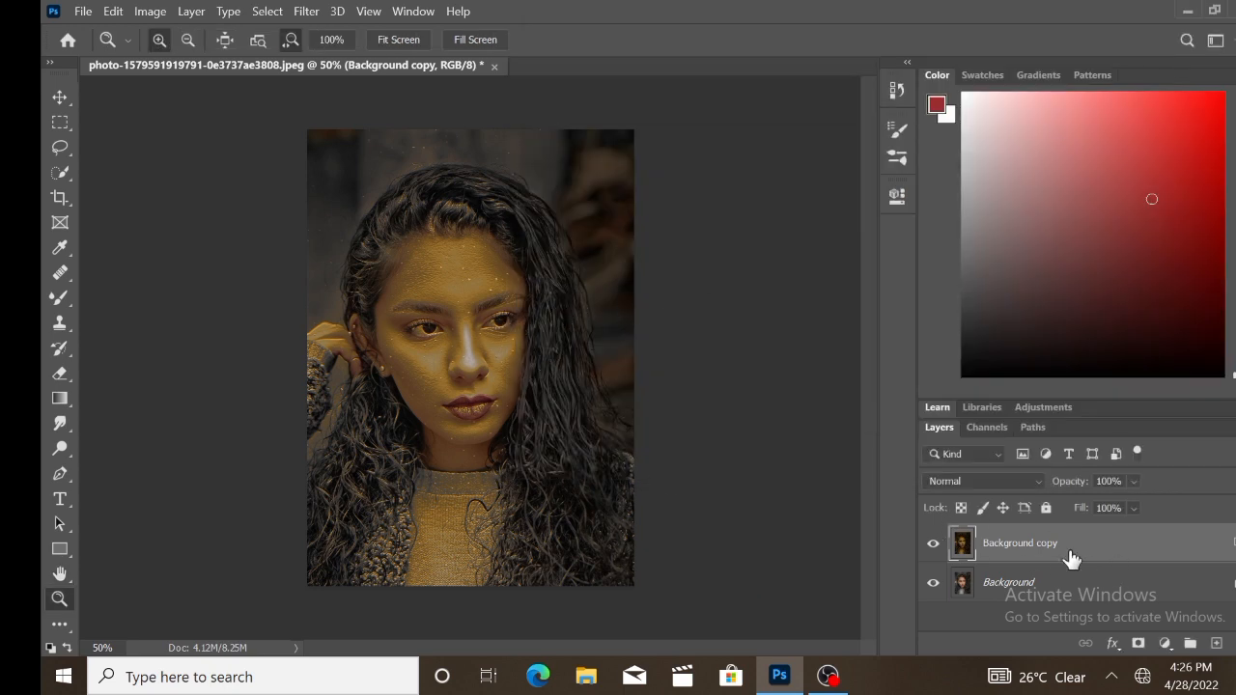
Step: Hide the Background copy layer with a black layer mask and switch to the Brush tool
key(alt)
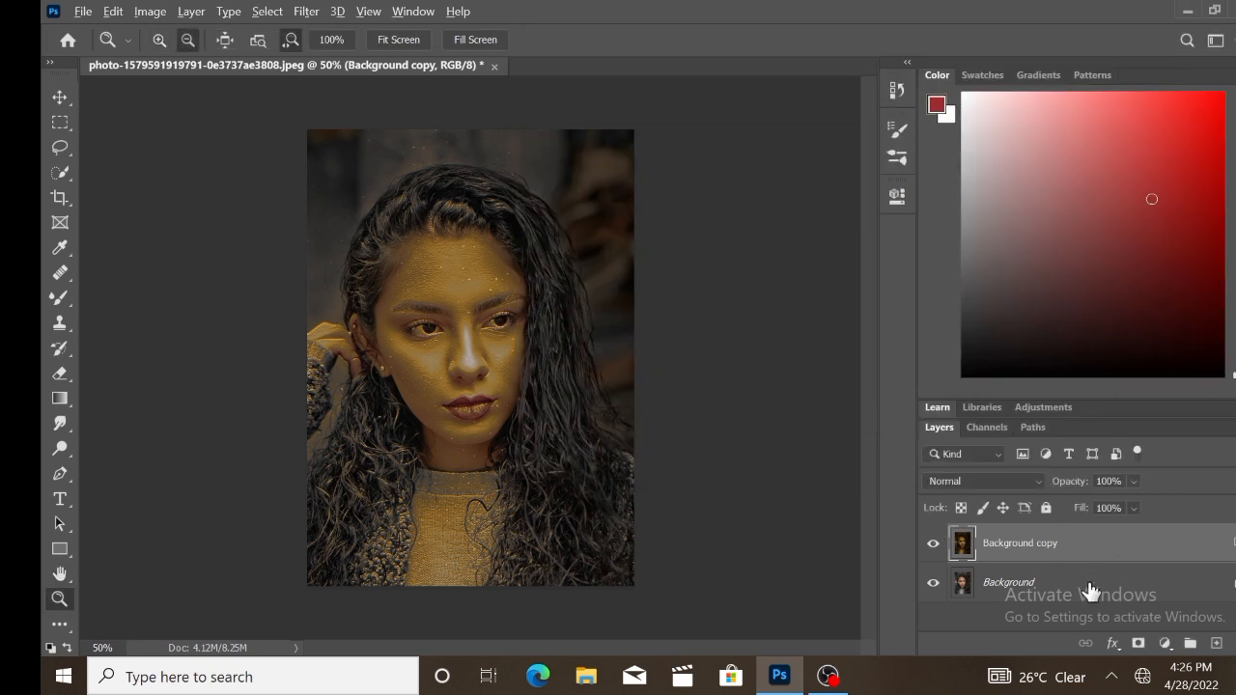
alt+click(1137, 645)
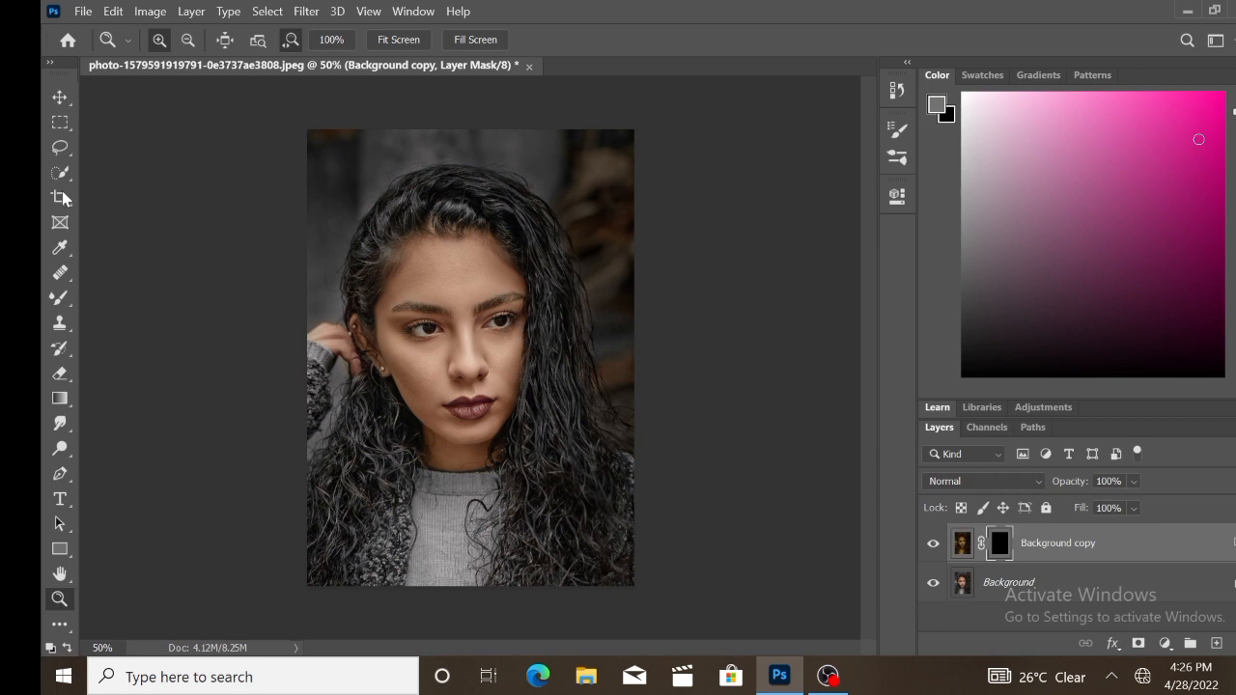
click(68, 303)
right_click(67, 303)
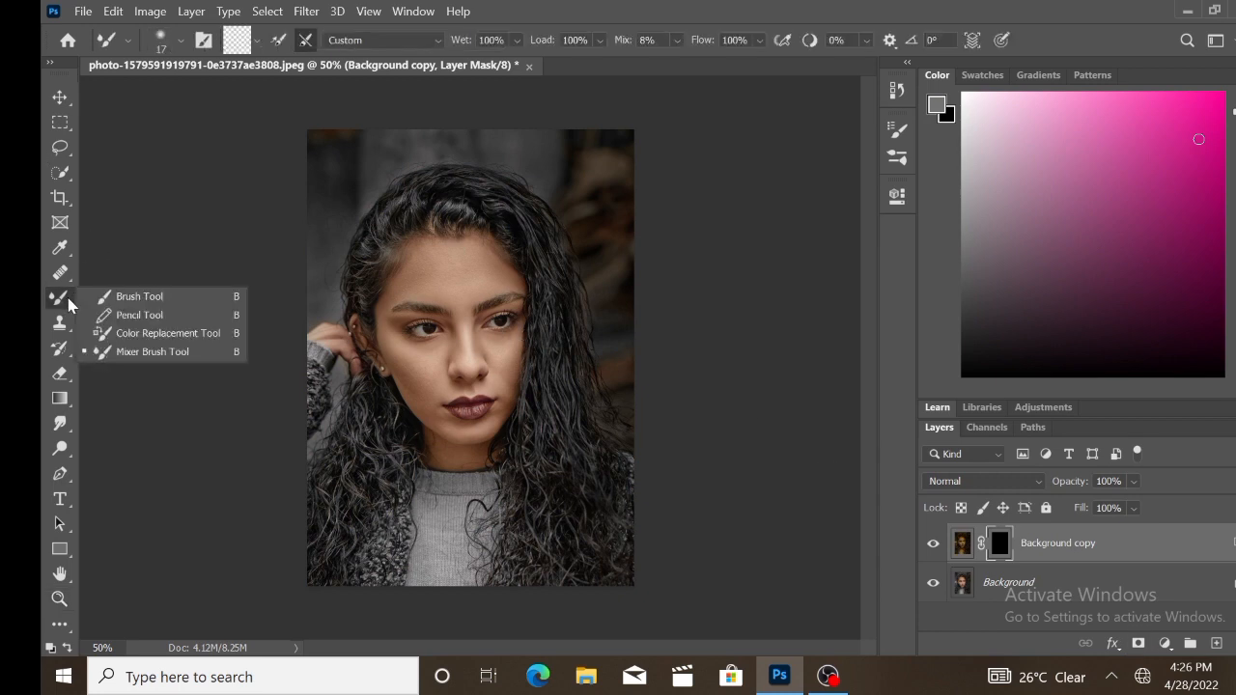
click(108, 293)
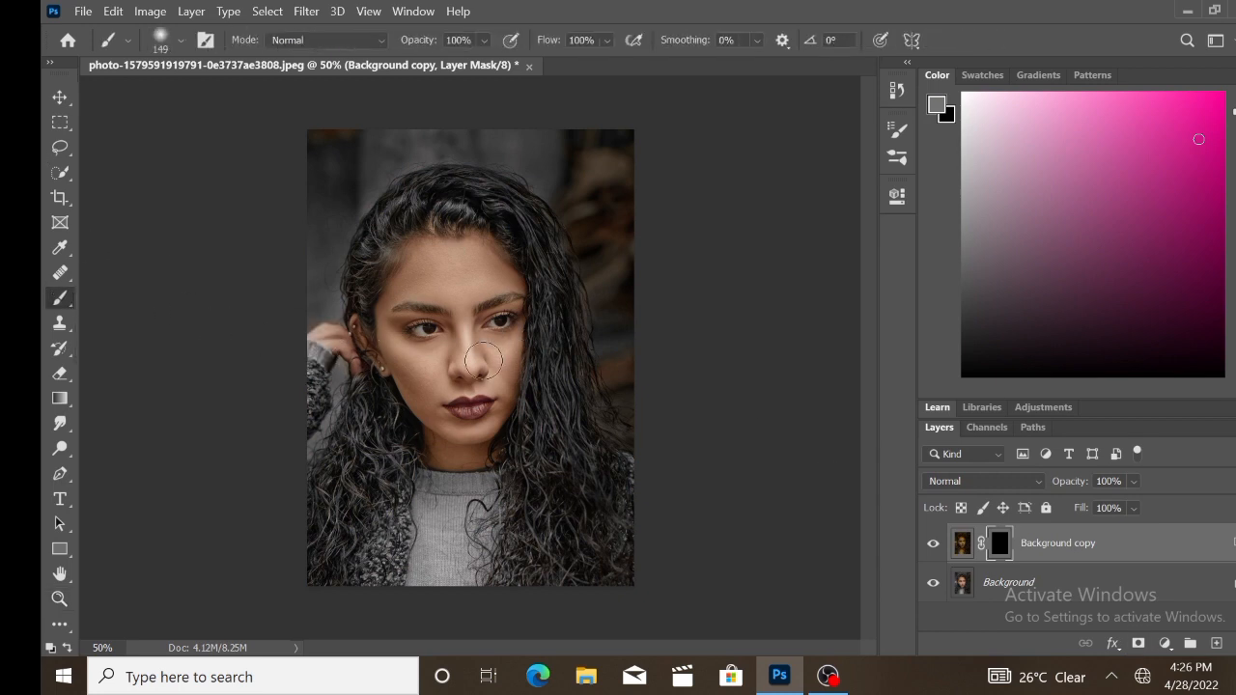
Step: Paint on the layer mask with a soft size 93 gray brush to reveal the gold effect on the forehead and nose
scroll(483, 360, up, 5)
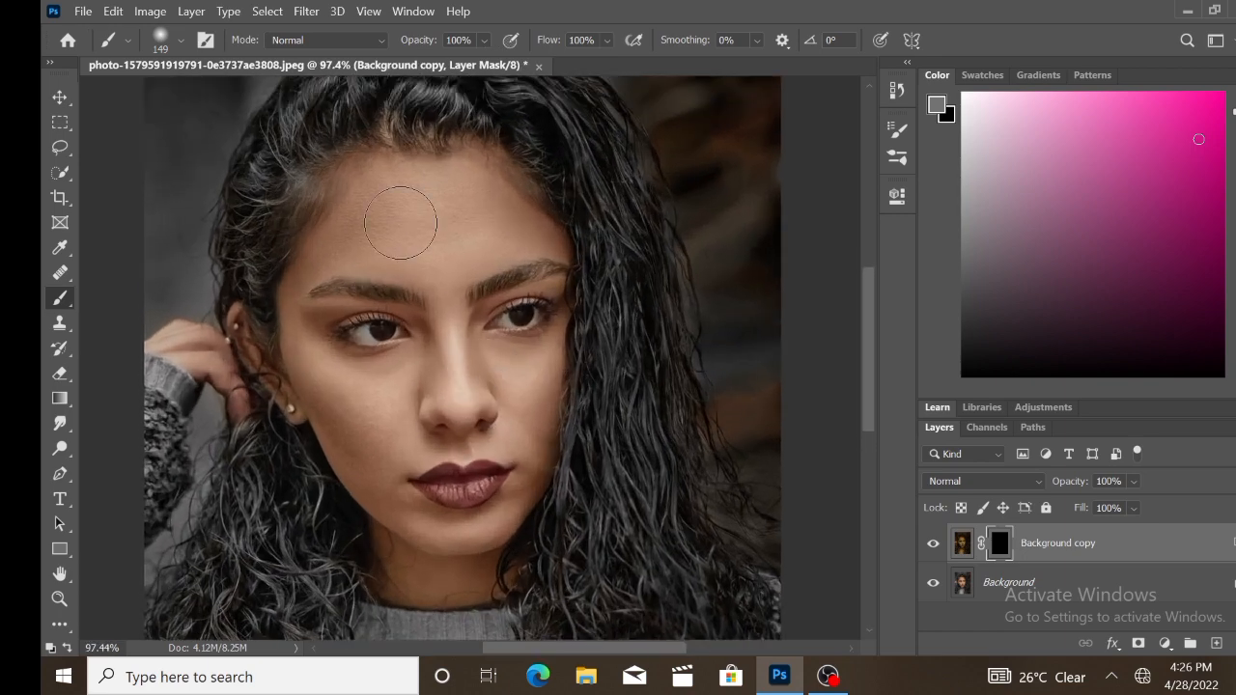
scroll(417, 272, up, 2)
mouse_move(418, 218)
mouse_down()
mouse_move(468, 230)
mouse_move(379, 200)
mouse_move(410, 204)
mouse_move(422, 238)
mouse_move(387, 231)
mouse_move(432, 234)
mouse_move(413, 209)
mouse_move(425, 213)
mouse_move(391, 196)
mouse_move(448, 200)
mouse_move(381, 209)
mouse_move(446, 224)
mouse_move(383, 237)
mouse_move(472, 246)
mouse_move(351, 234)
mouse_move(450, 229)
mouse_move(392, 199)
mouse_move(442, 184)
mouse_move(404, 181)
mouse_move(471, 174)
mouse_move(485, 228)
mouse_move(510, 234)
mouse_move(458, 210)
mouse_move(405, 211)
mouse_move(430, 217)
mouse_move(381, 185)
mouse_move(473, 177)
mouse_move(524, 236)
mouse_move(436, 238)
mouse_move(566, 236)
mouse_move(554, 210)
mouse_move(416, 186)
mouse_up()
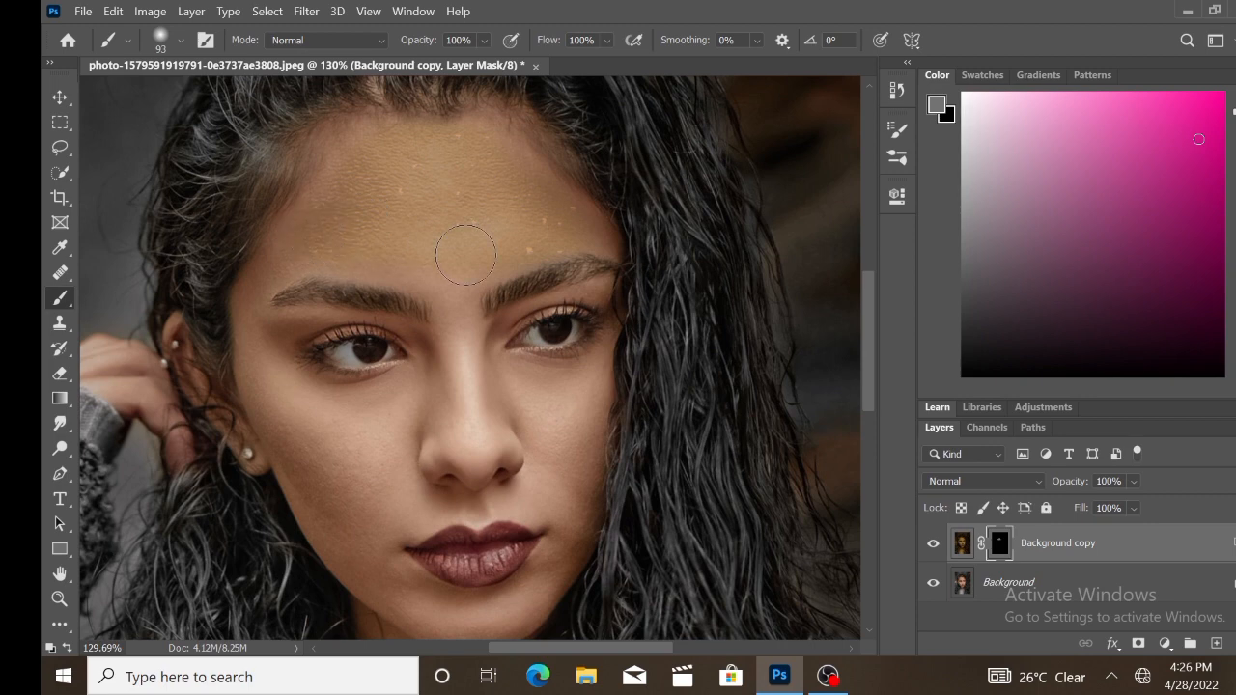
mouse_move(465, 255)
mouse_down()
mouse_move(425, 267)
mouse_move(460, 304)
mouse_move(461, 289)
mouse_move(473, 394)
mouse_move(459, 348)
mouse_move(457, 388)
mouse_move(468, 428)
mouse_move(481, 372)
mouse_move(492, 450)
mouse_move(491, 396)
mouse_move(484, 433)
mouse_move(378, 428)
mouse_move(473, 417)
mouse_move(381, 418)
mouse_move(424, 407)
mouse_move(320, 407)
mouse_up()
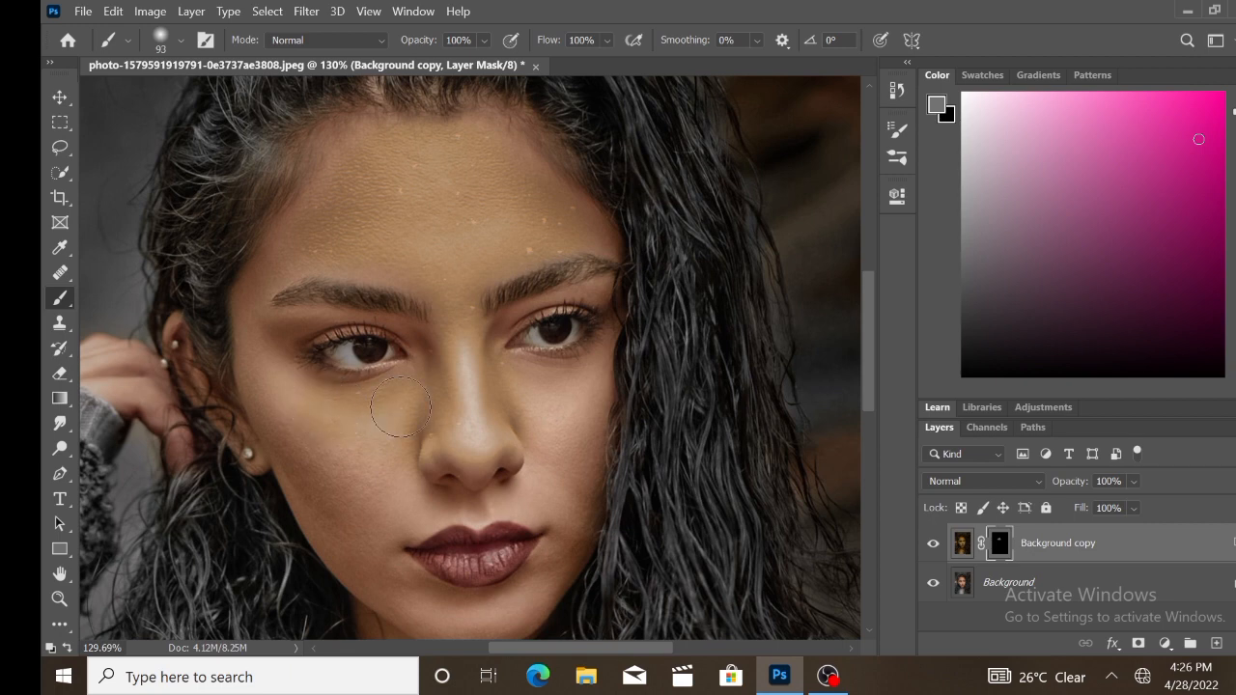
Step: Paint the mask over both cheeks, the jaw and the area around the mouth to reveal the gold skin texture
drag(400, 406, 285, 380)
drag(379, 461, 302, 415)
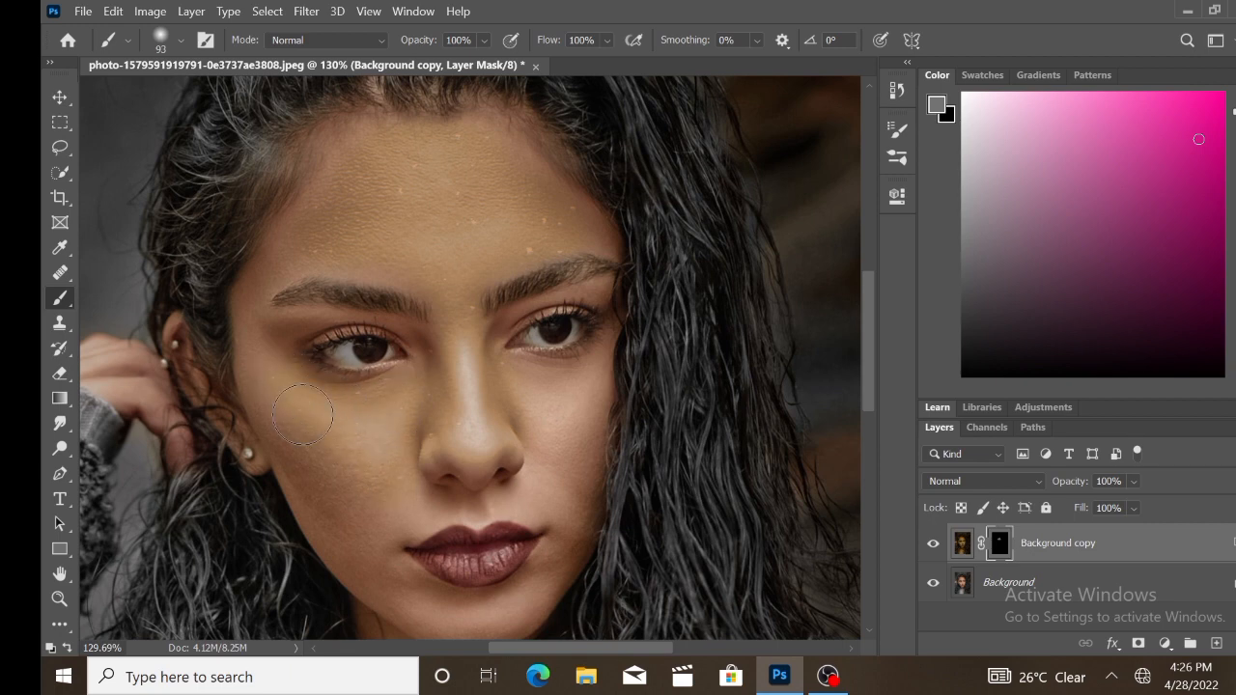
mouse_move(364, 503)
mouse_down()
mouse_move(309, 462)
mouse_move(364, 558)
mouse_up()
mouse_move(311, 480)
mouse_down()
mouse_move(248, 369)
mouse_move(360, 525)
mouse_move(302, 506)
mouse_move(292, 487)
mouse_move(372, 554)
mouse_move(314, 530)
mouse_move(308, 518)
mouse_move(345, 551)
mouse_move(319, 491)
mouse_move(377, 578)
mouse_move(332, 461)
mouse_up()
scroll(335, 459, down, 1)
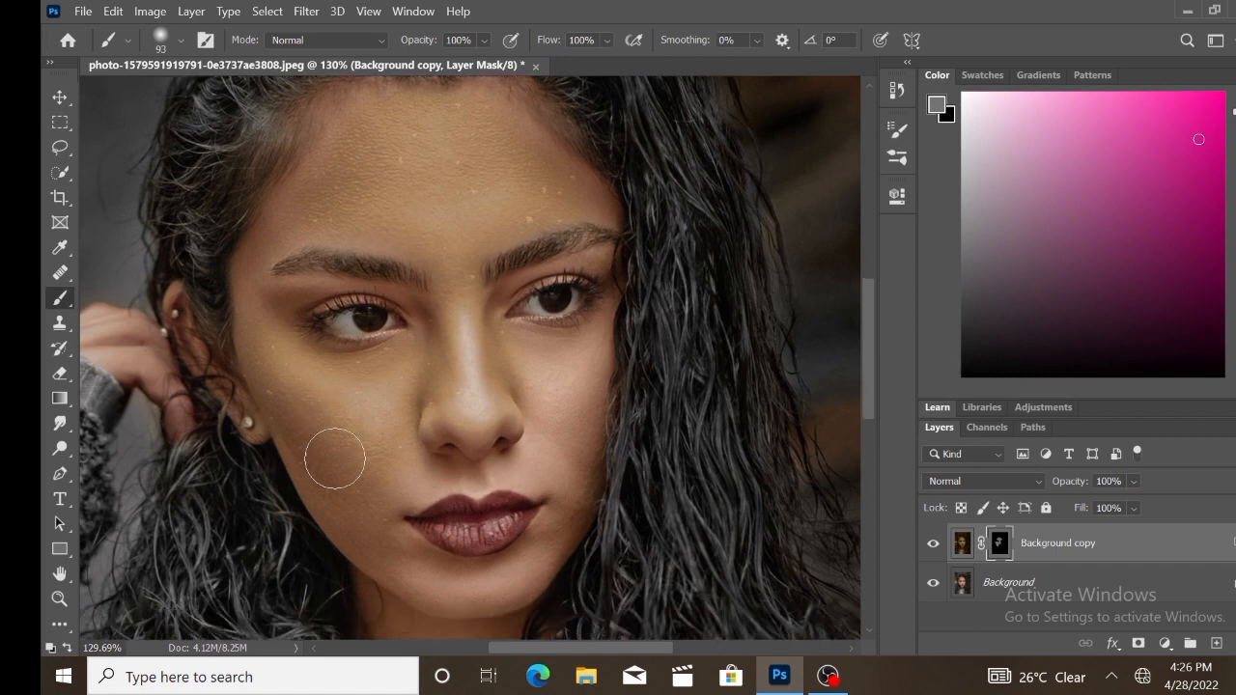
scroll(335, 459, down, 1)
mouse_move(316, 367)
mouse_down()
mouse_move(256, 324)
mouse_move(369, 475)
mouse_move(297, 429)
mouse_move(309, 451)
mouse_move(407, 547)
mouse_move(321, 445)
mouse_move(371, 539)
mouse_move(293, 409)
mouse_move(360, 522)
mouse_move(388, 537)
mouse_move(435, 494)
mouse_move(512, 350)
mouse_move(557, 385)
mouse_move(530, 357)
mouse_move(542, 355)
mouse_move(549, 440)
mouse_move(529, 406)
mouse_move(487, 440)
mouse_move(409, 467)
mouse_move(480, 466)
mouse_up()
Step: Reveal the gold effect on the temple and around the eyebrow and upper eyelids, reducing the brush size to 69 and 24
scroll(455, 366, down, 1)
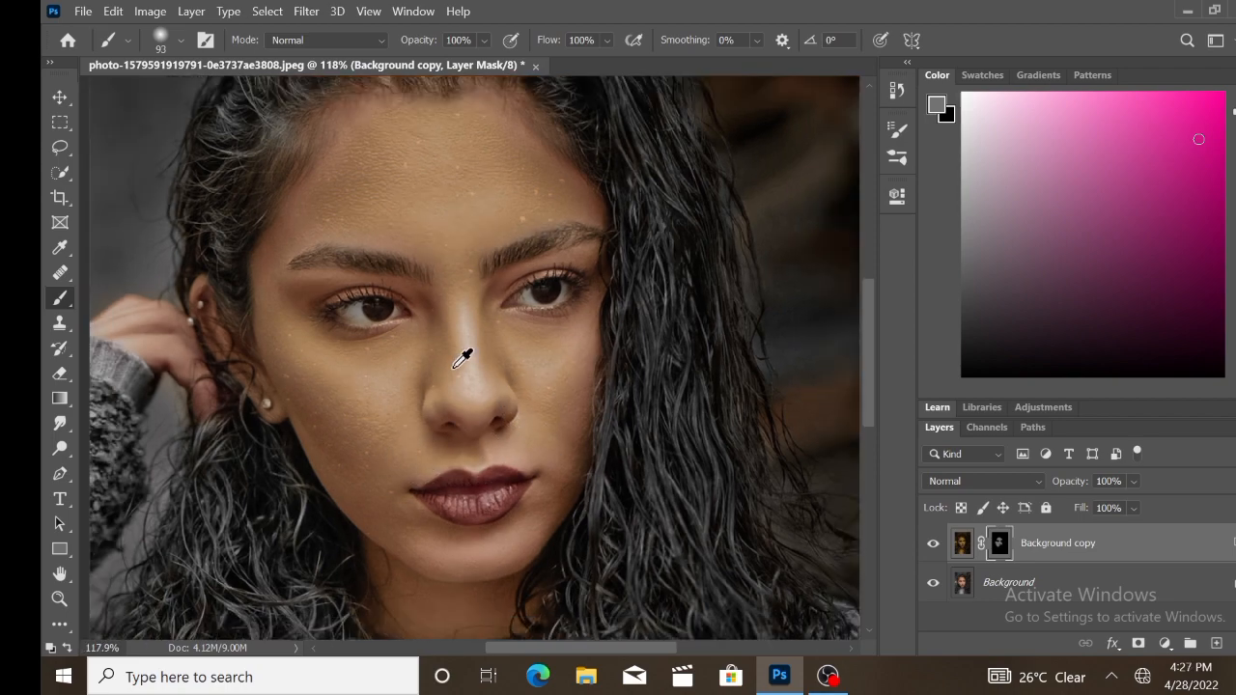
scroll(463, 358, up, 1)
scroll(471, 353, down, 2)
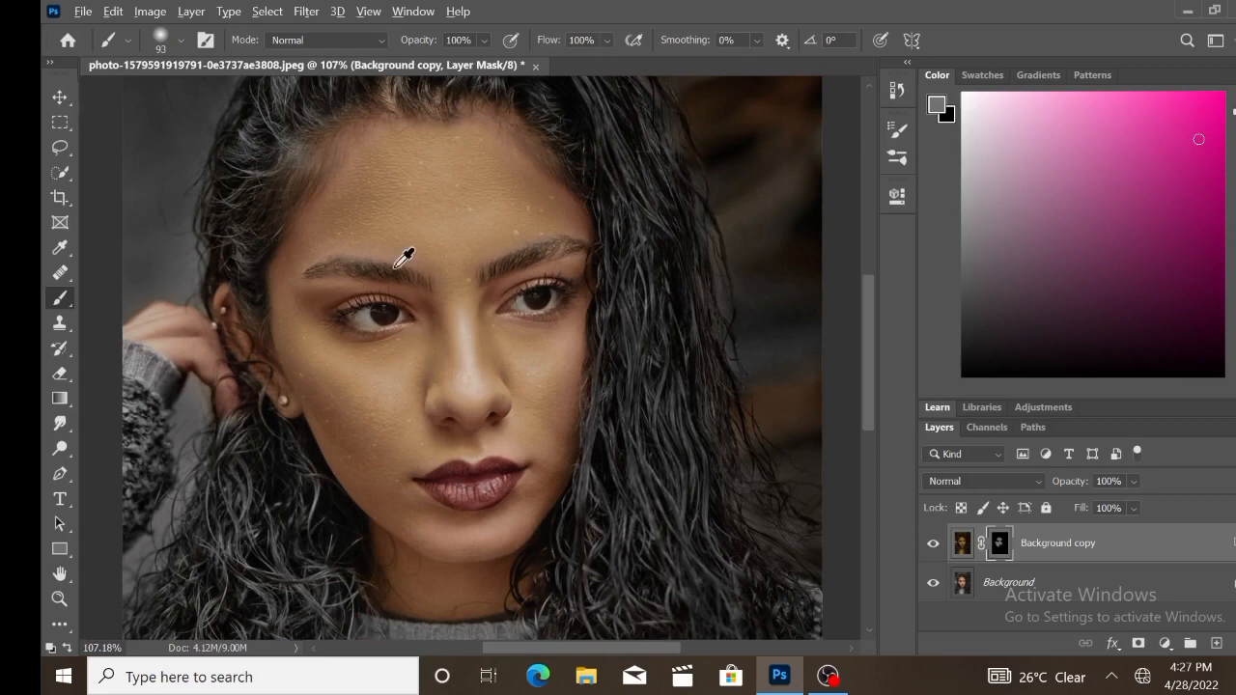
scroll(340, 220, up, 5)
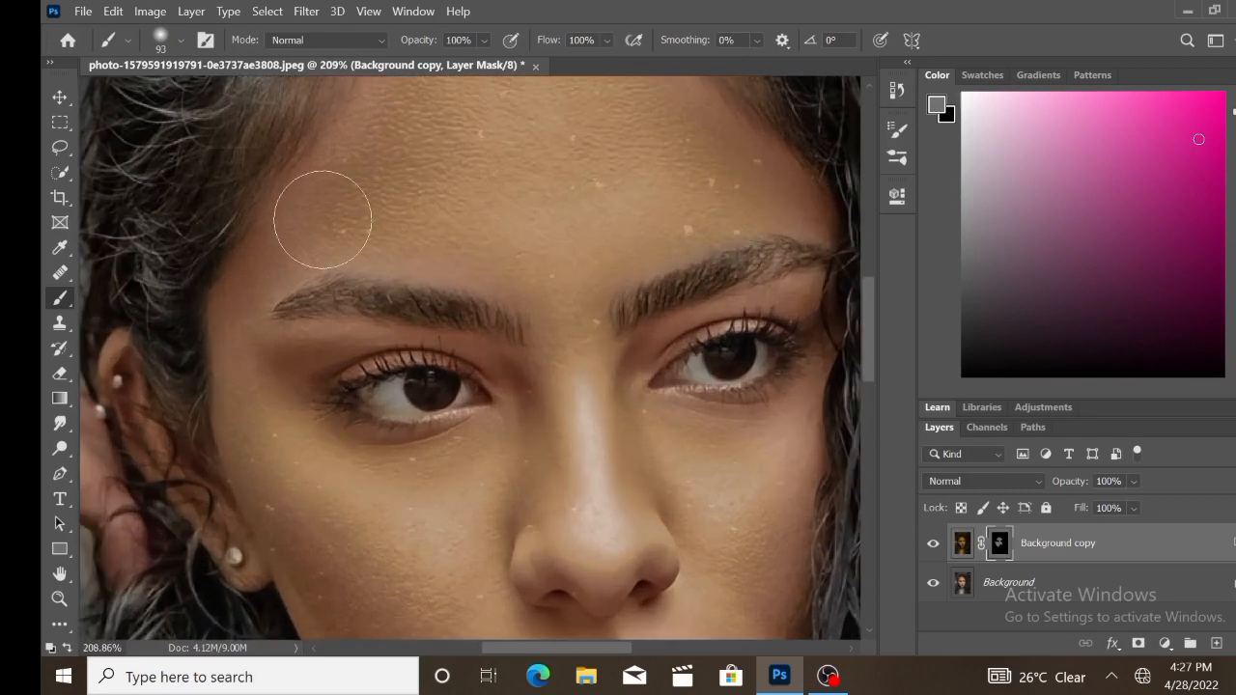
mouse_move(339, 217)
mouse_down()
mouse_move(348, 233)
mouse_move(303, 214)
mouse_up()
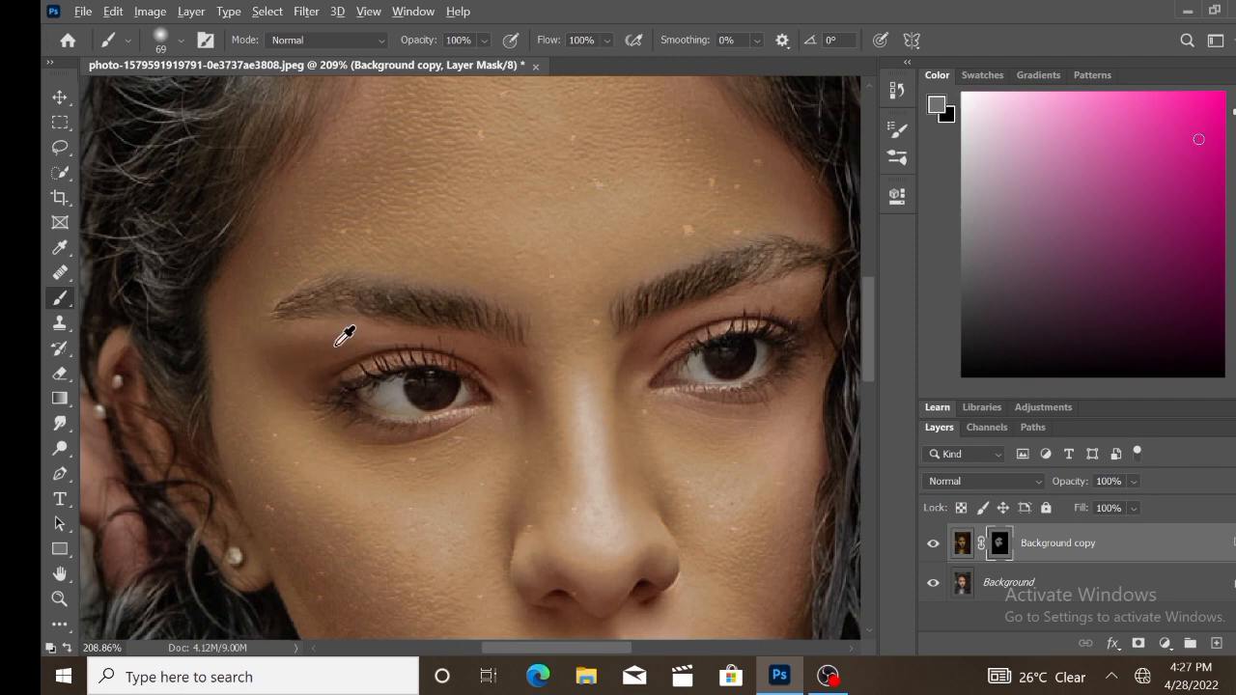
mouse_move(334, 345)
mouse_down()
mouse_move(345, 356)
mouse_move(292, 332)
mouse_move(312, 334)
mouse_up()
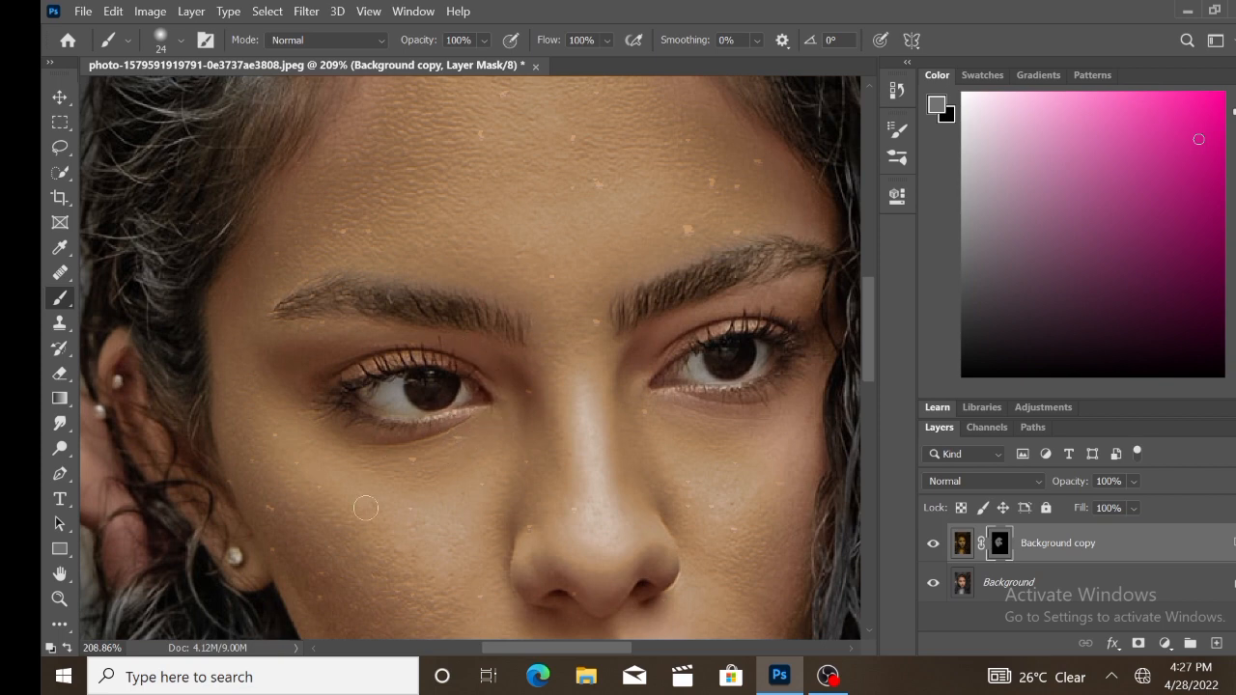
Step: Paint the mask along the jawline and across the chin below the lips, enlarging the brush to size 34
scroll(349, 488, down, 3)
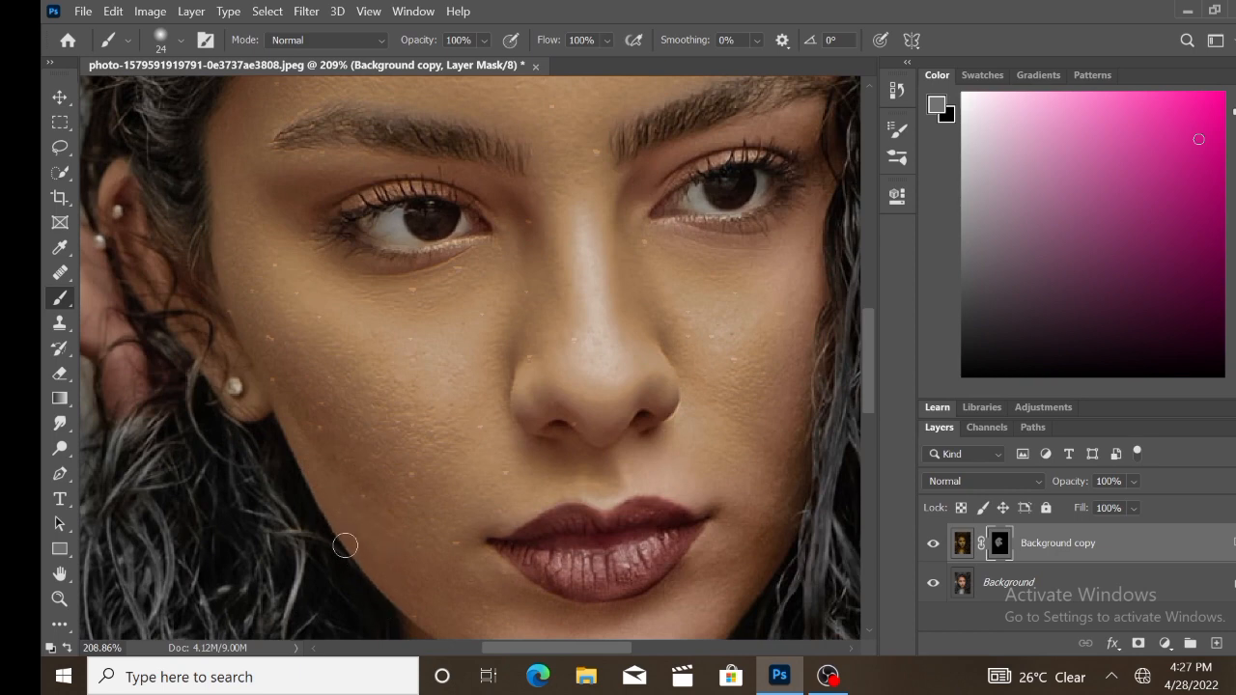
scroll(362, 525, down, 2)
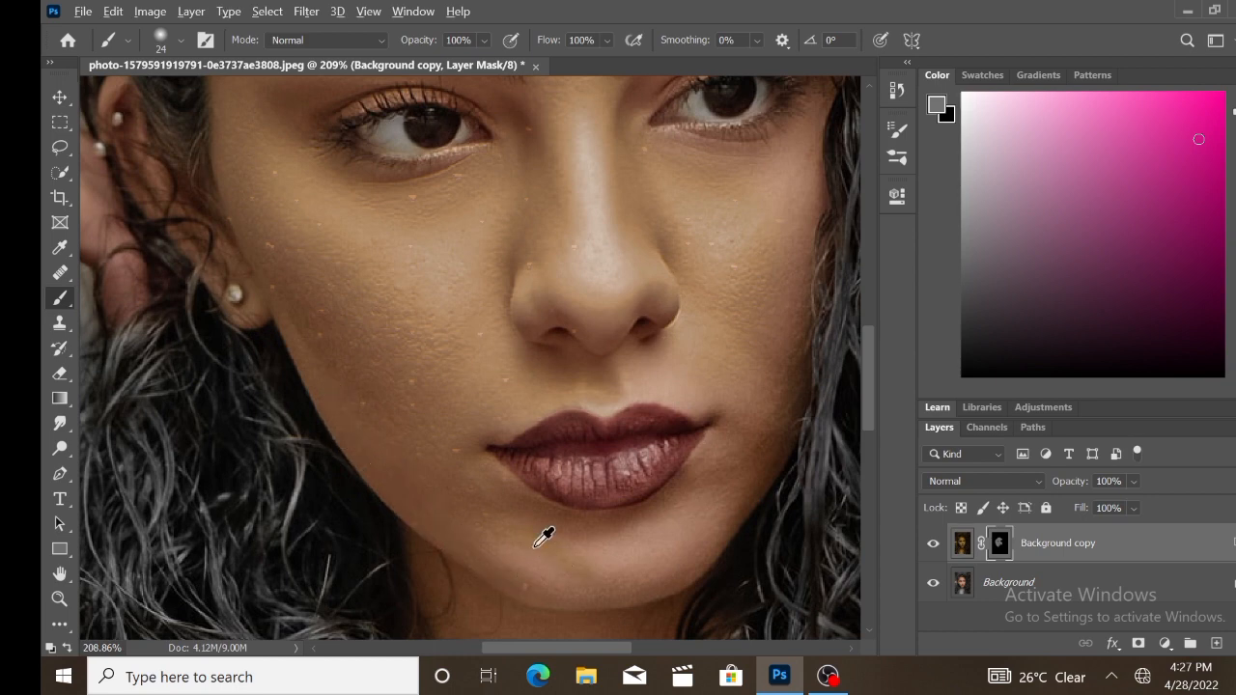
mouse_move(544, 535)
mouse_down()
mouse_move(514, 561)
mouse_move(628, 558)
mouse_move(713, 521)
mouse_up()
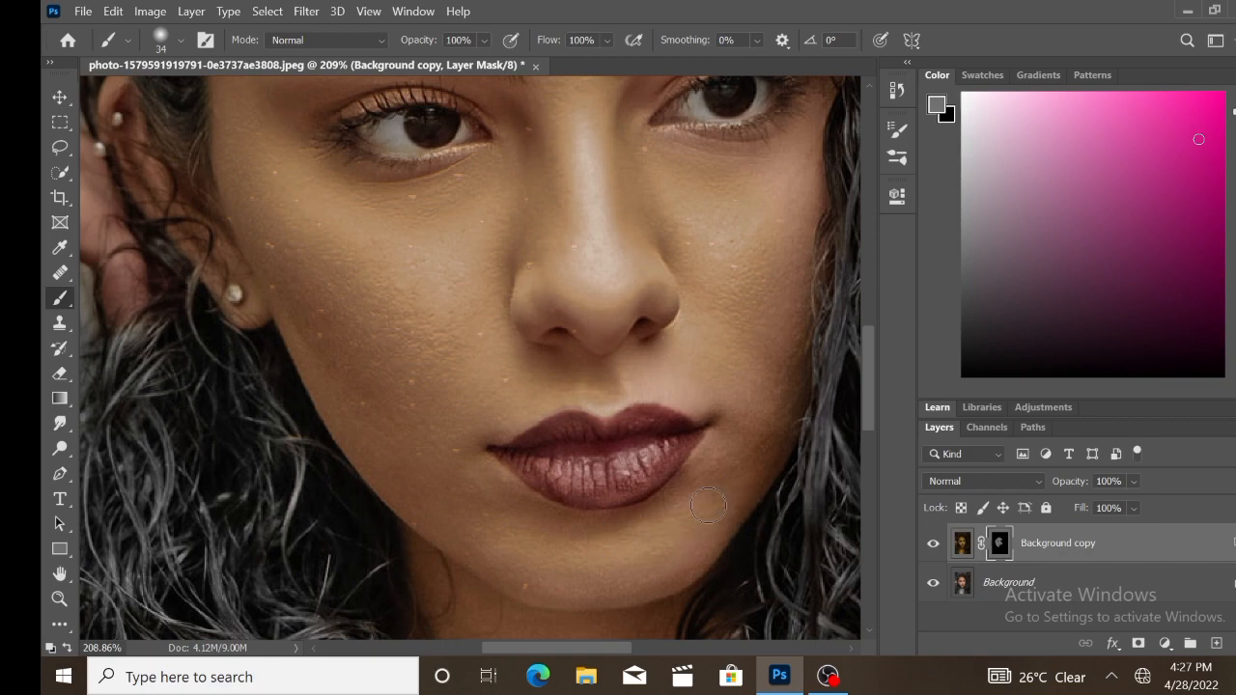
mouse_move(671, 574)
mouse_down()
mouse_move(734, 466)
mouse_move(484, 624)
mouse_up()
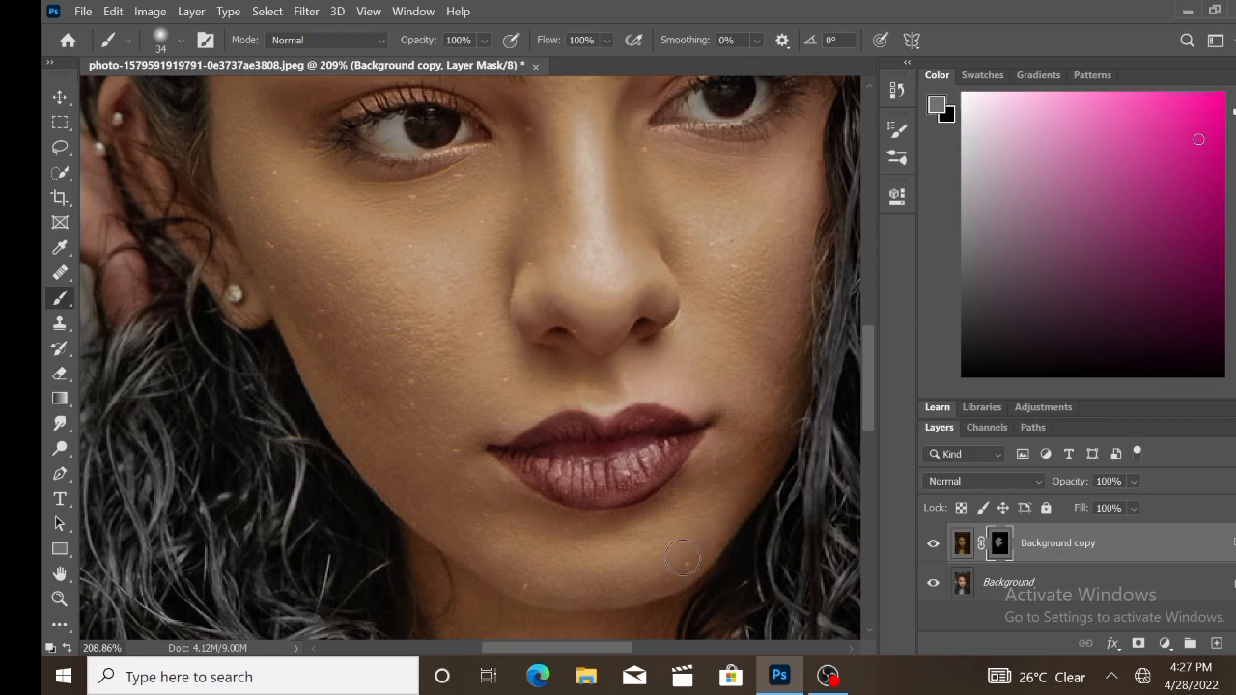
Step: Paint the mask over the far cheek with a size 71 brush and above the upper lip with a size 35 brush
scroll(577, 574, down, 3)
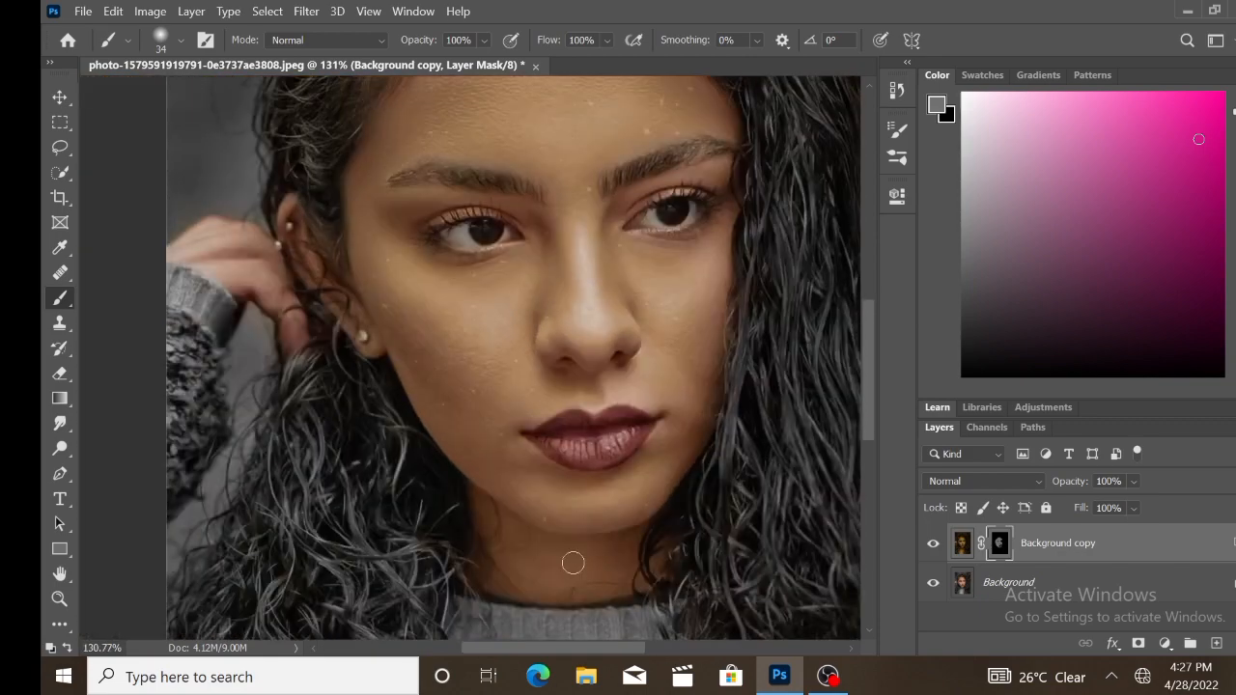
alt+drag(694, 304, 691, 307)
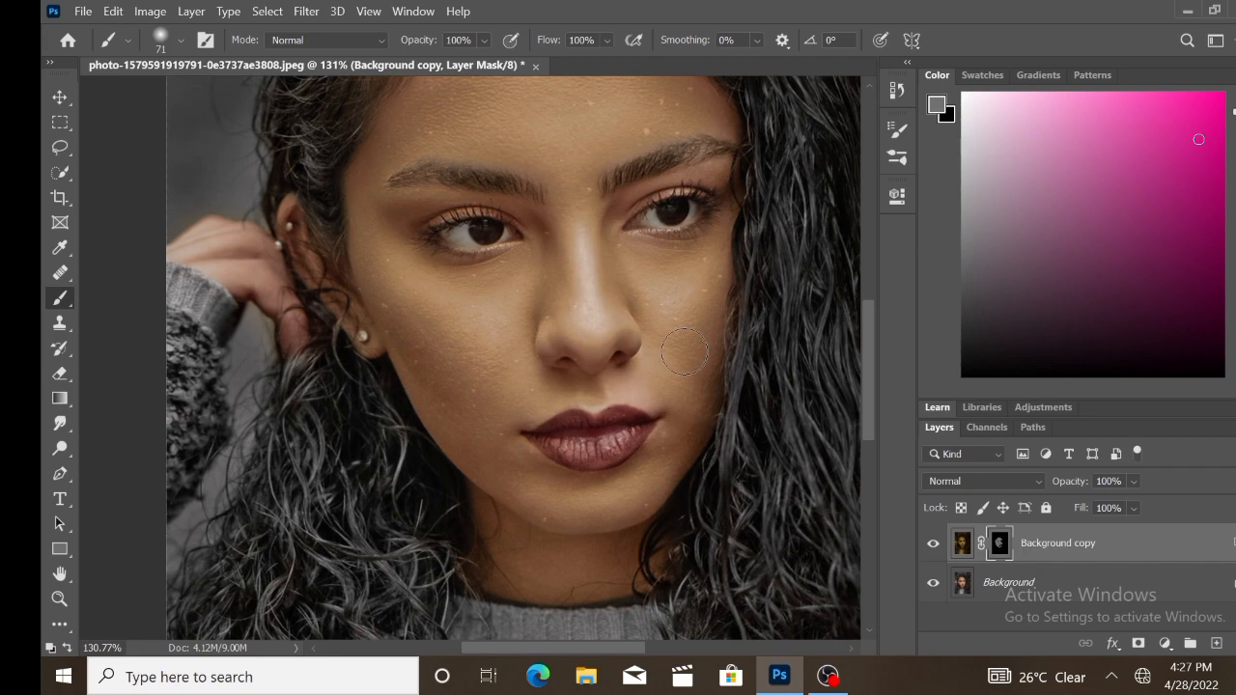
scroll(648, 386, up, 4)
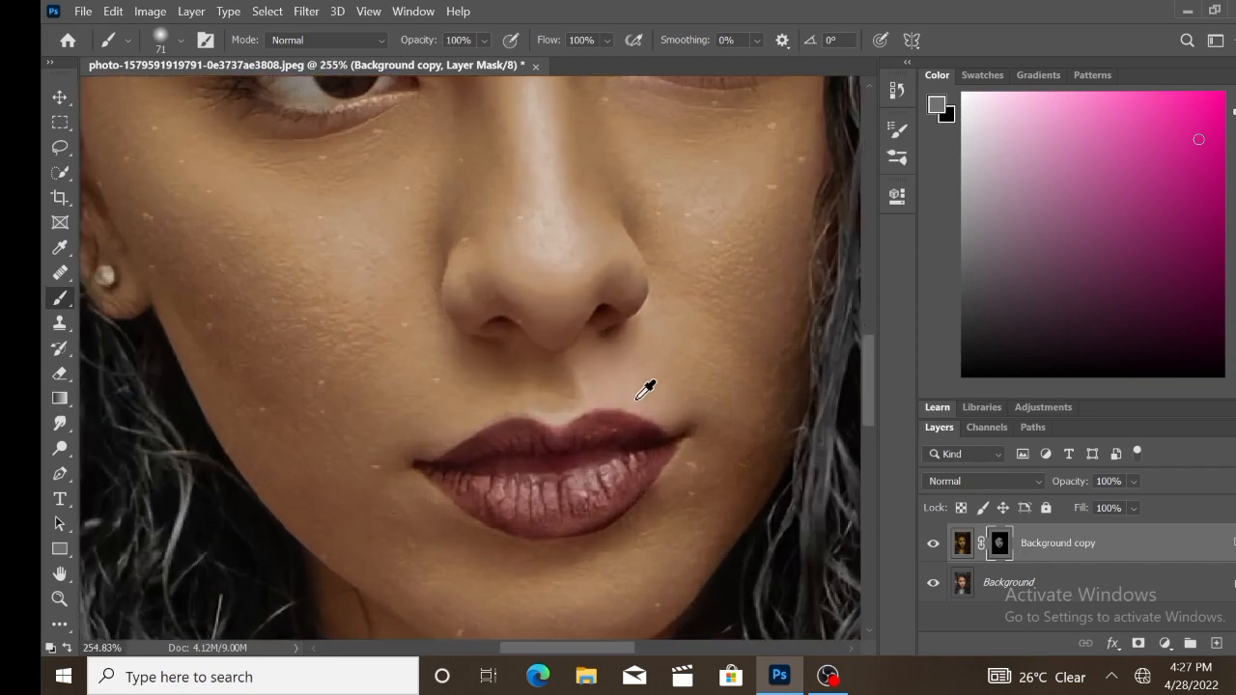
mouse_move(645, 389)
mouse_down()
mouse_move(598, 389)
mouse_move(632, 383)
mouse_move(603, 380)
mouse_up()
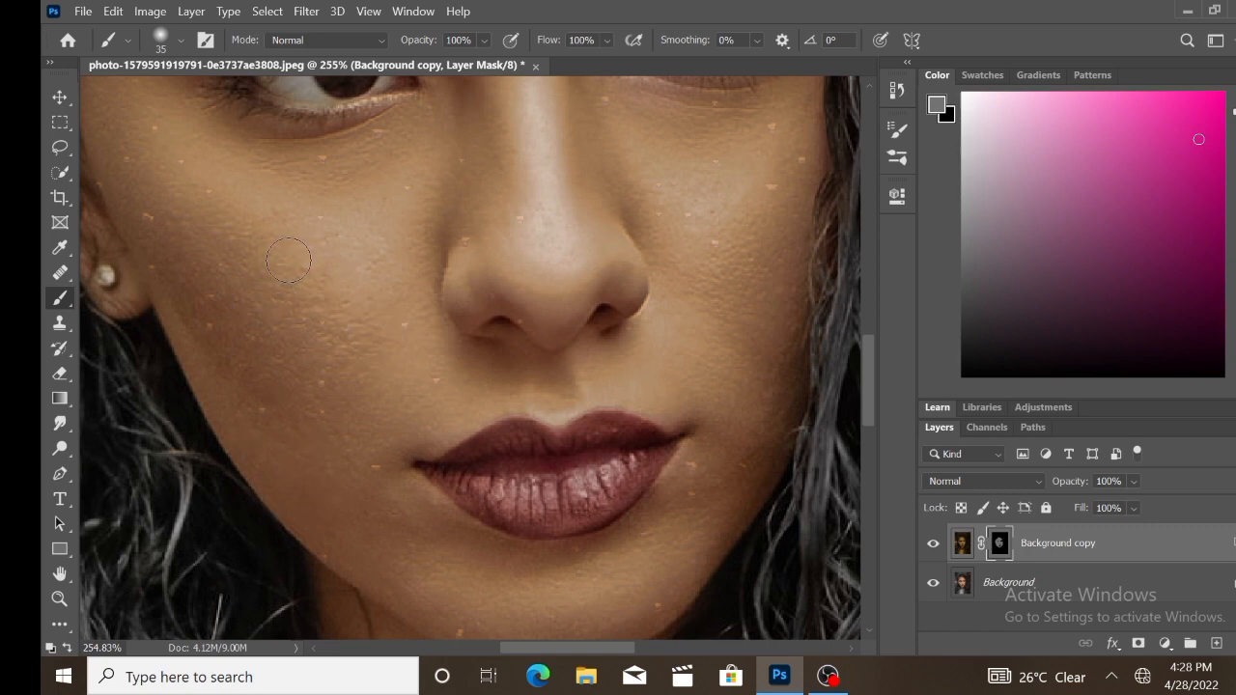
Step: Examine the painted skin around the eyes, nose, cheeks, lips and forehead for areas the mask has not covered
scroll(287, 259, down, 2)
scroll(492, 353, up, 5)
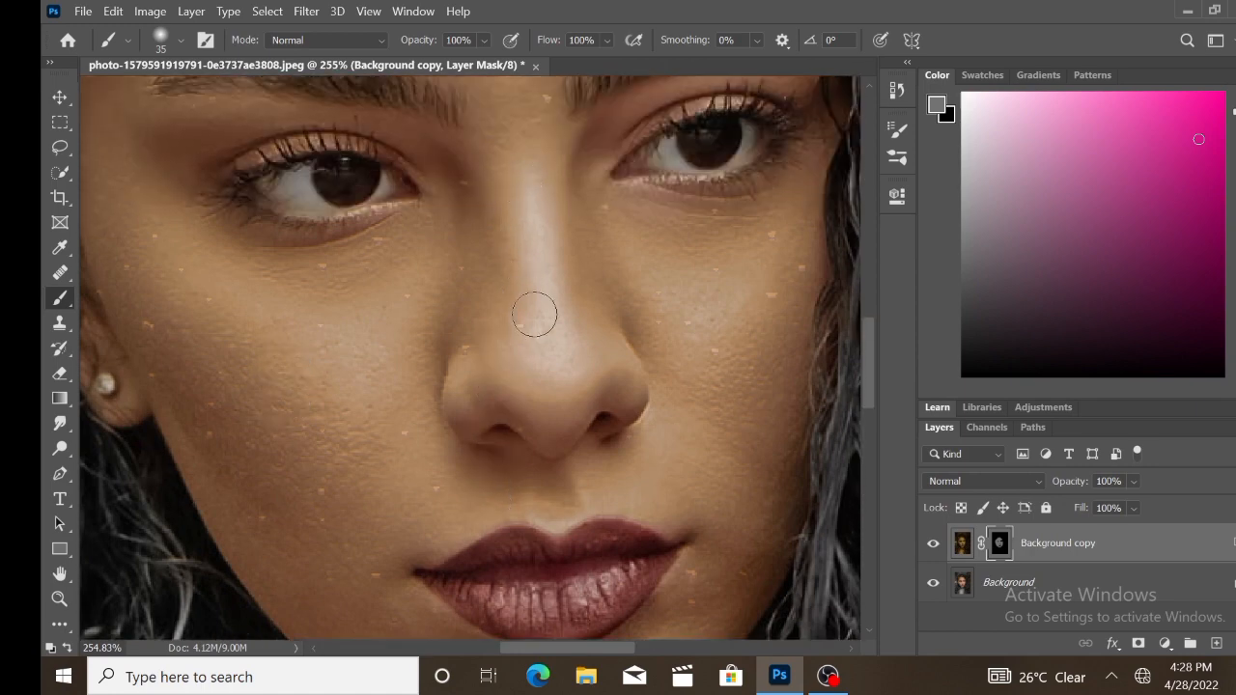
scroll(620, 116, up, 2)
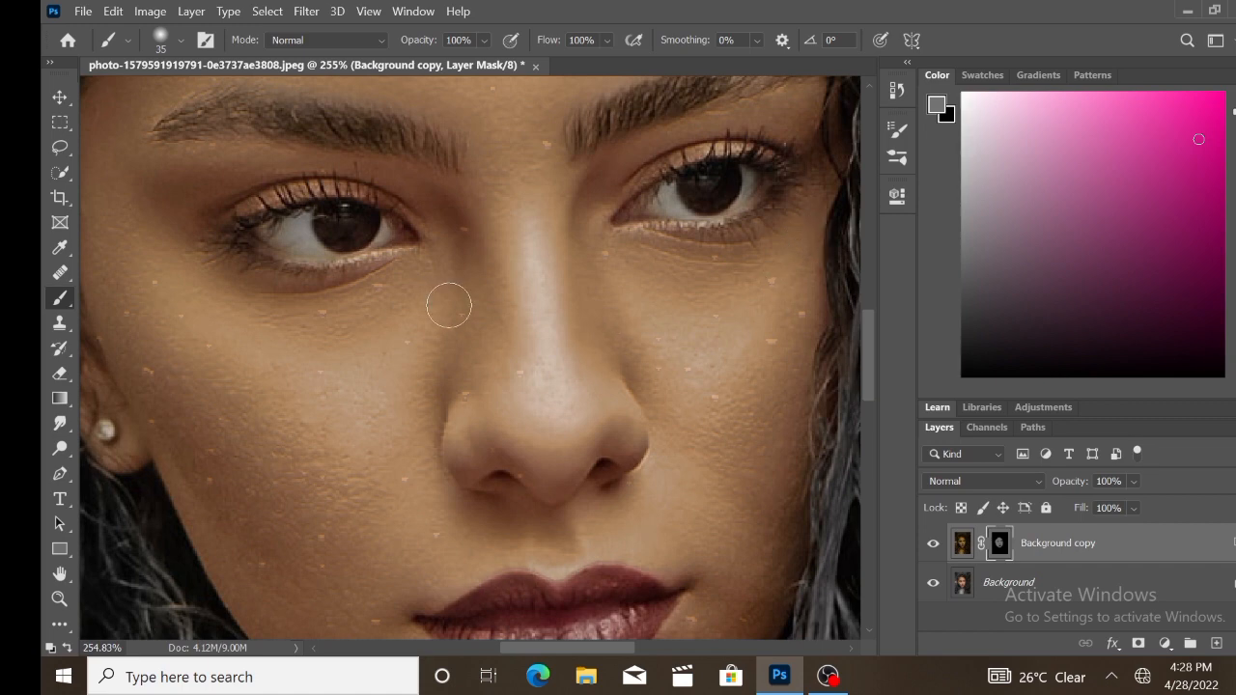
scroll(416, 332, down, 3)
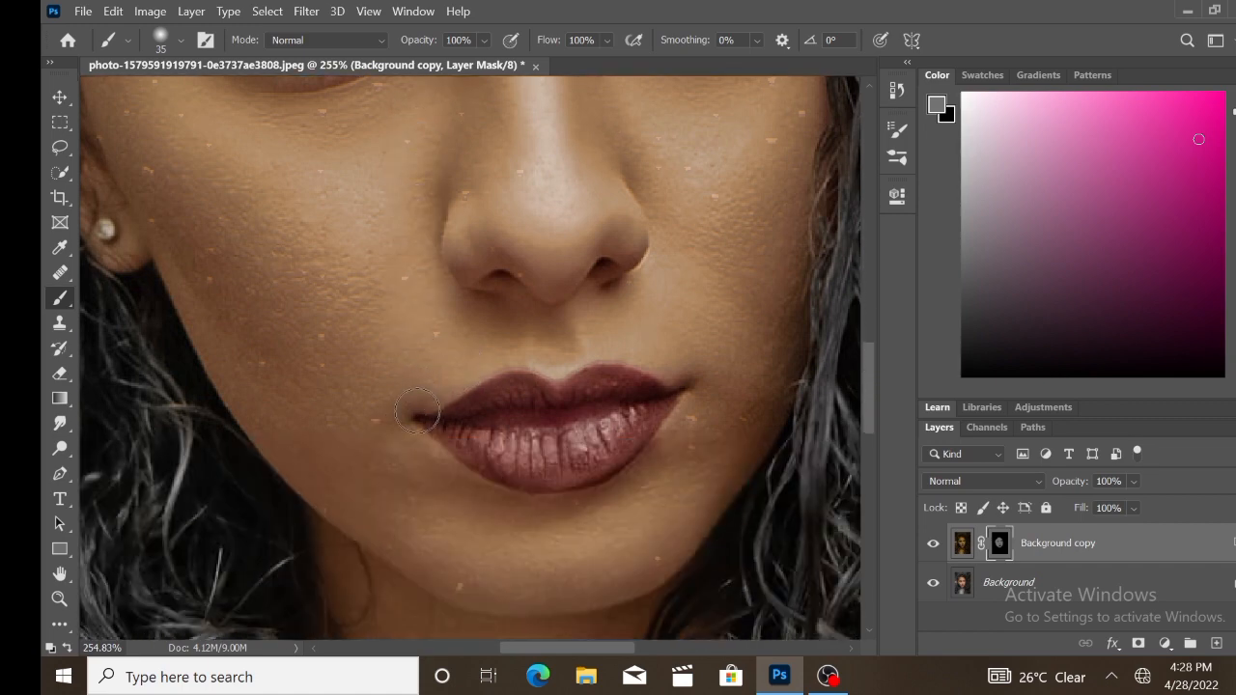
scroll(513, 345, down, 3)
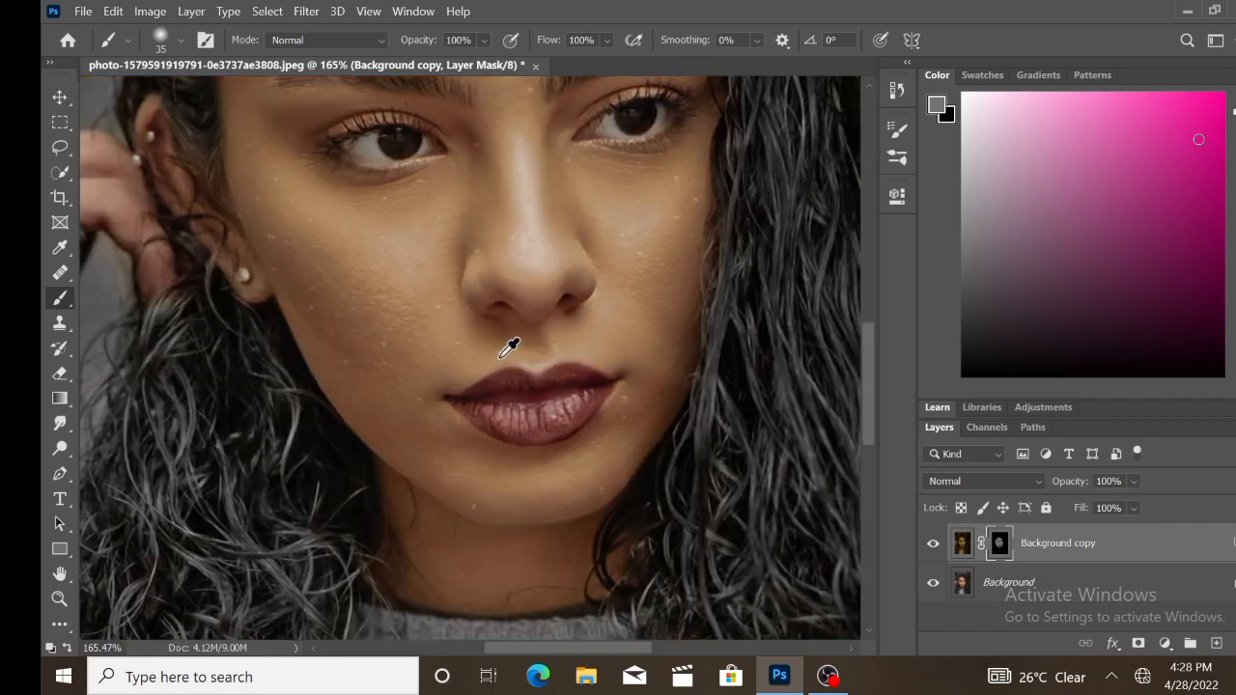
scroll(580, 309, up, 1)
scroll(579, 304, up, 3)
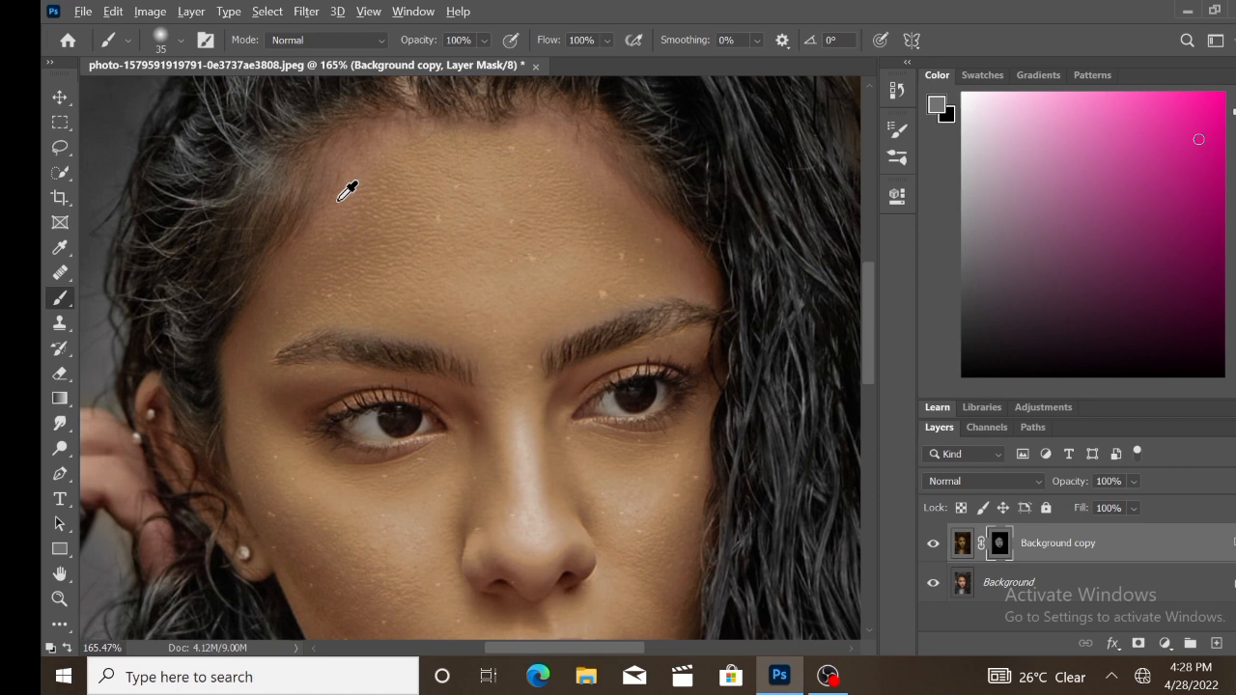
Step: Paint the mask over the edges of the forehead along the hairline and down to both temples with a size 40 brush
scroll(347, 191, up, 3)
drag(347, 191, 345, 199)
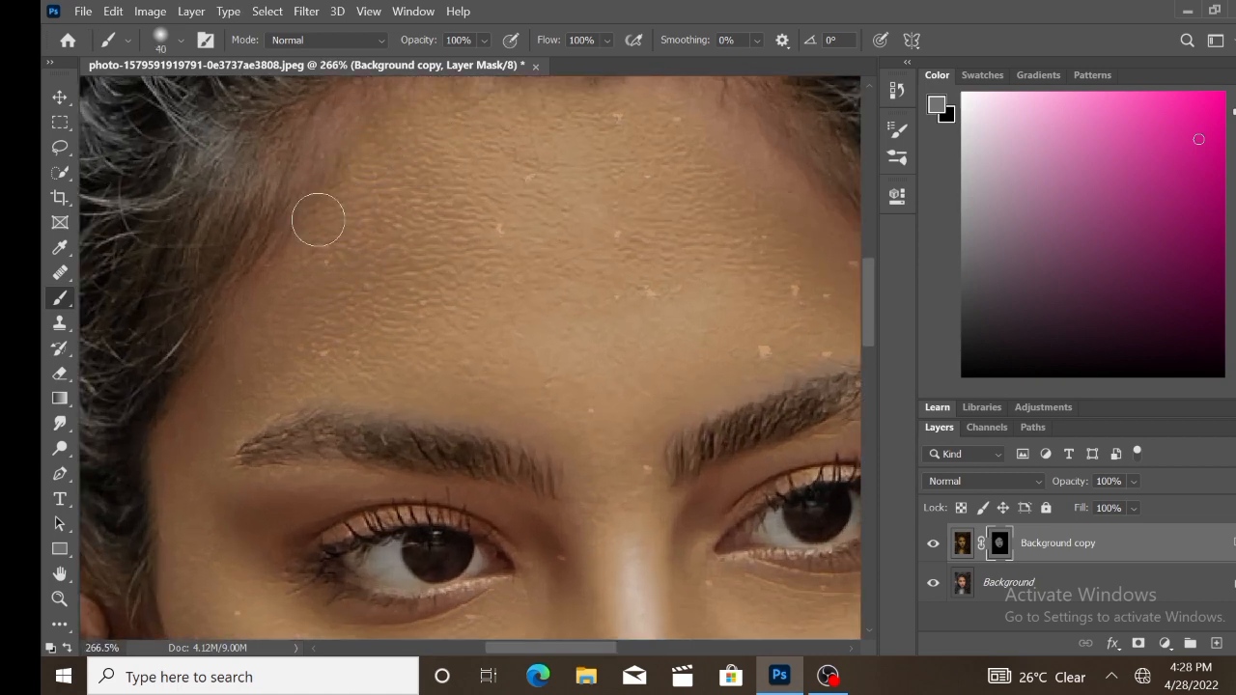
scroll(510, 219, up, 1)
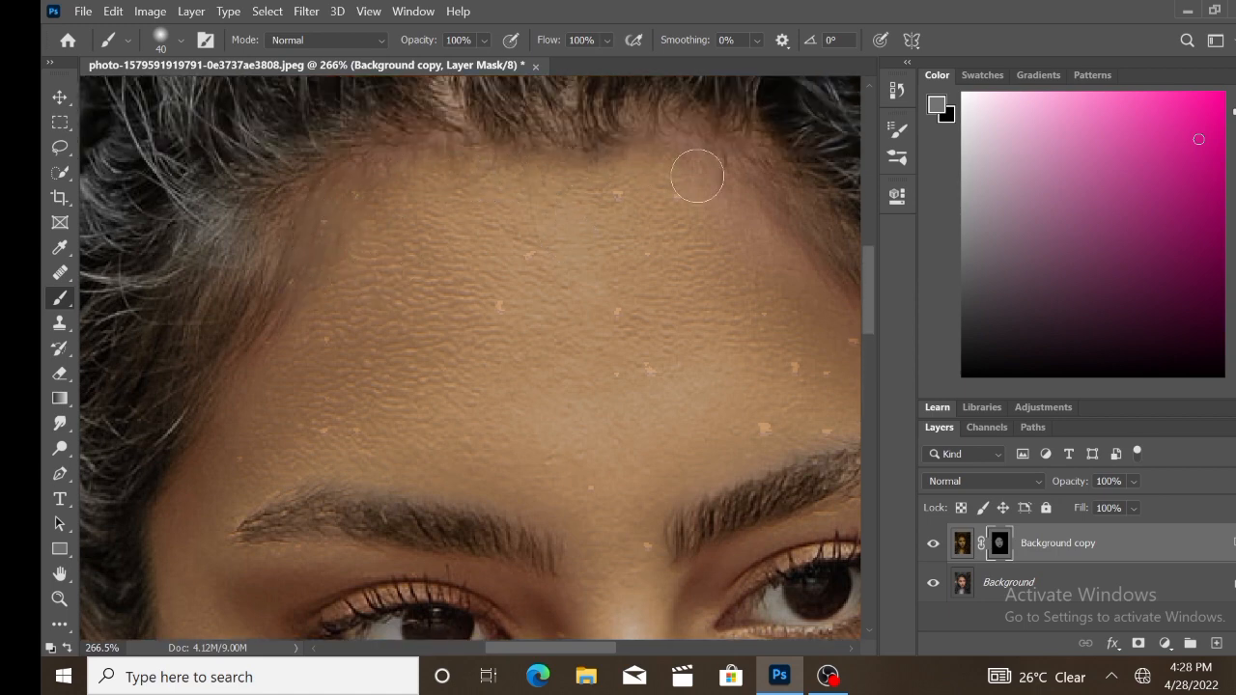
scroll(779, 250, down, 1)
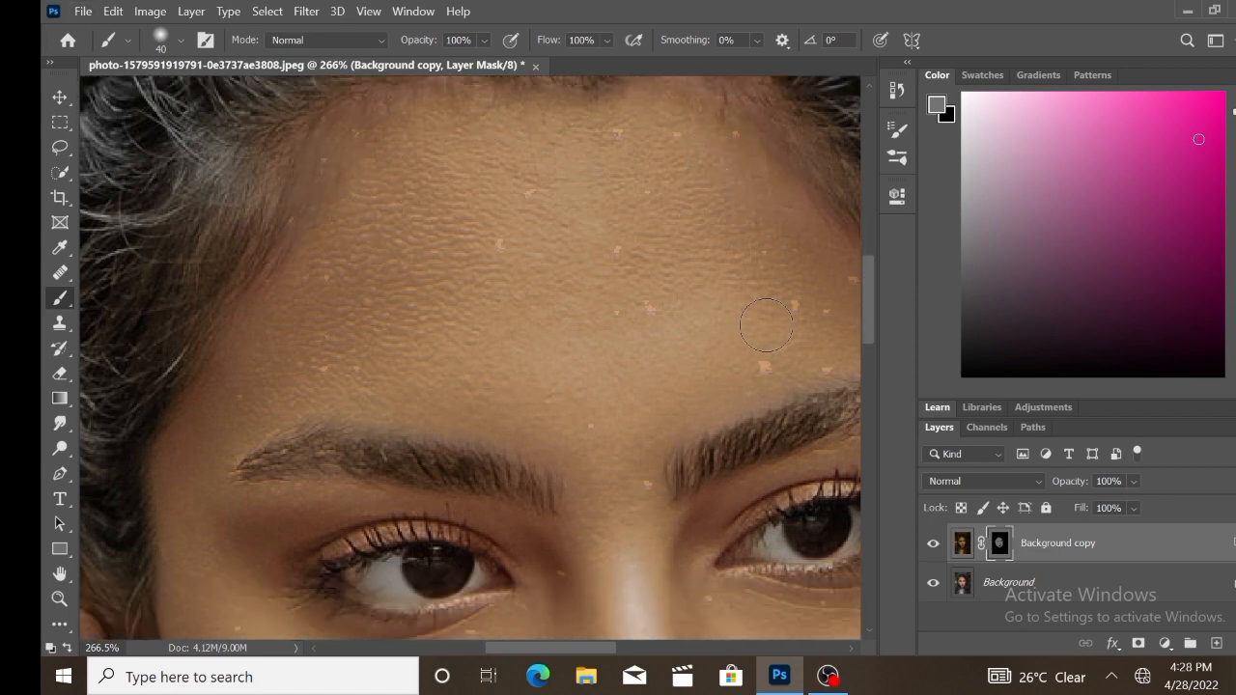
drag(782, 198, 670, 226)
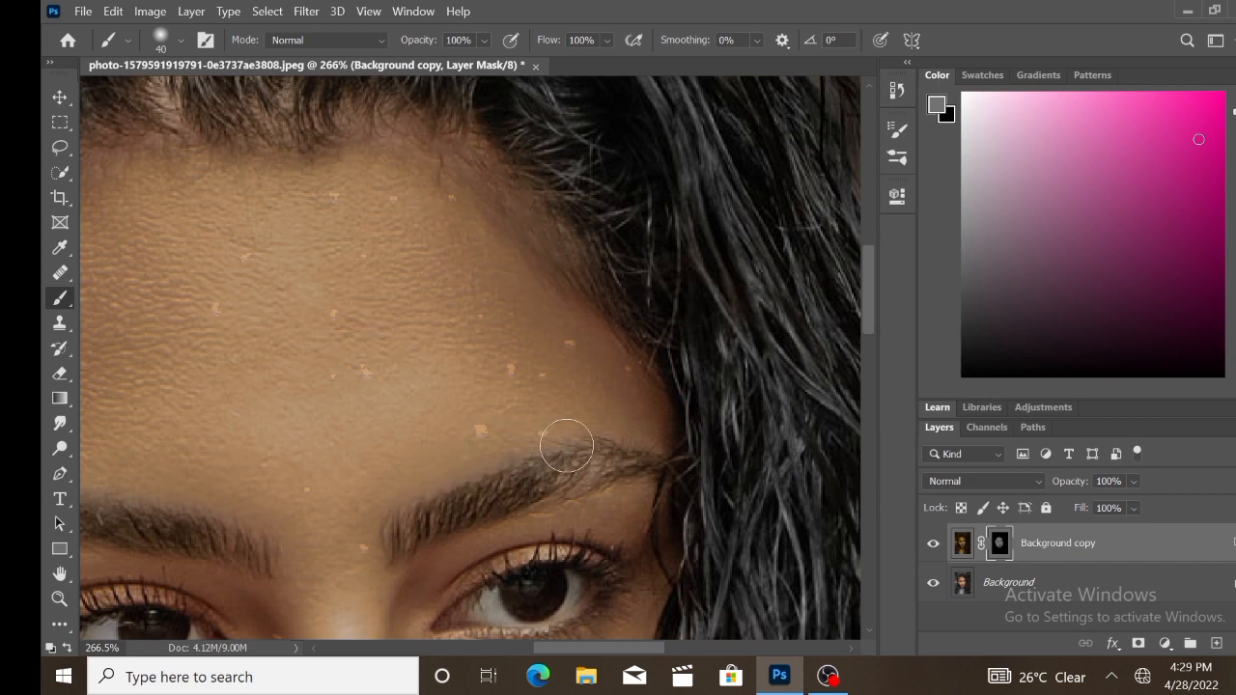
Step: Paint the mask over the neck between the chin and the sweater collar to extend the gold skin effect
scroll(567, 446, down, 5)
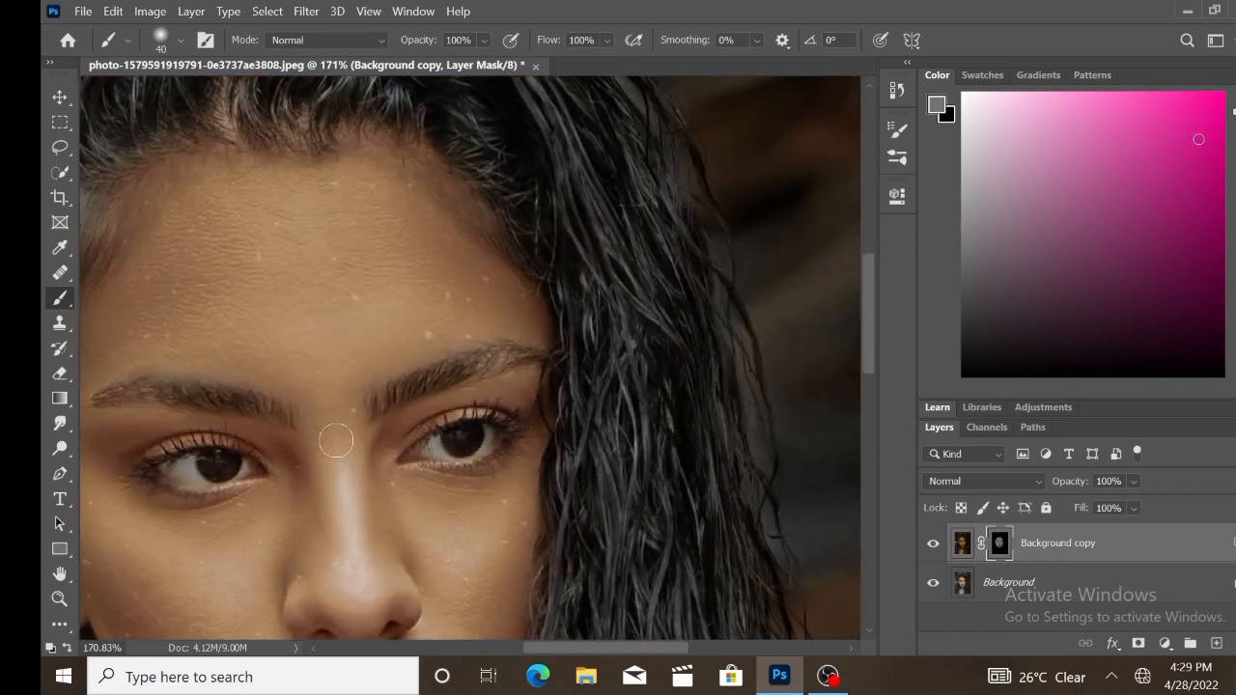
scroll(337, 440, down, 4)
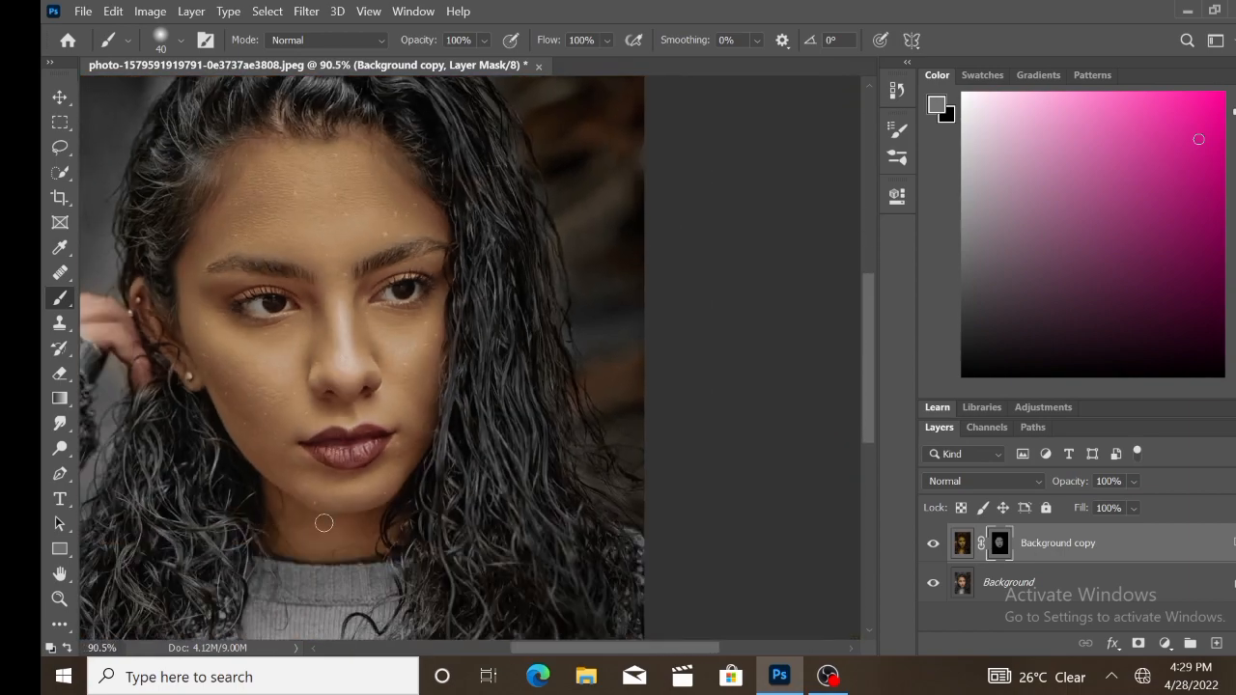
scroll(334, 513, up, 5)
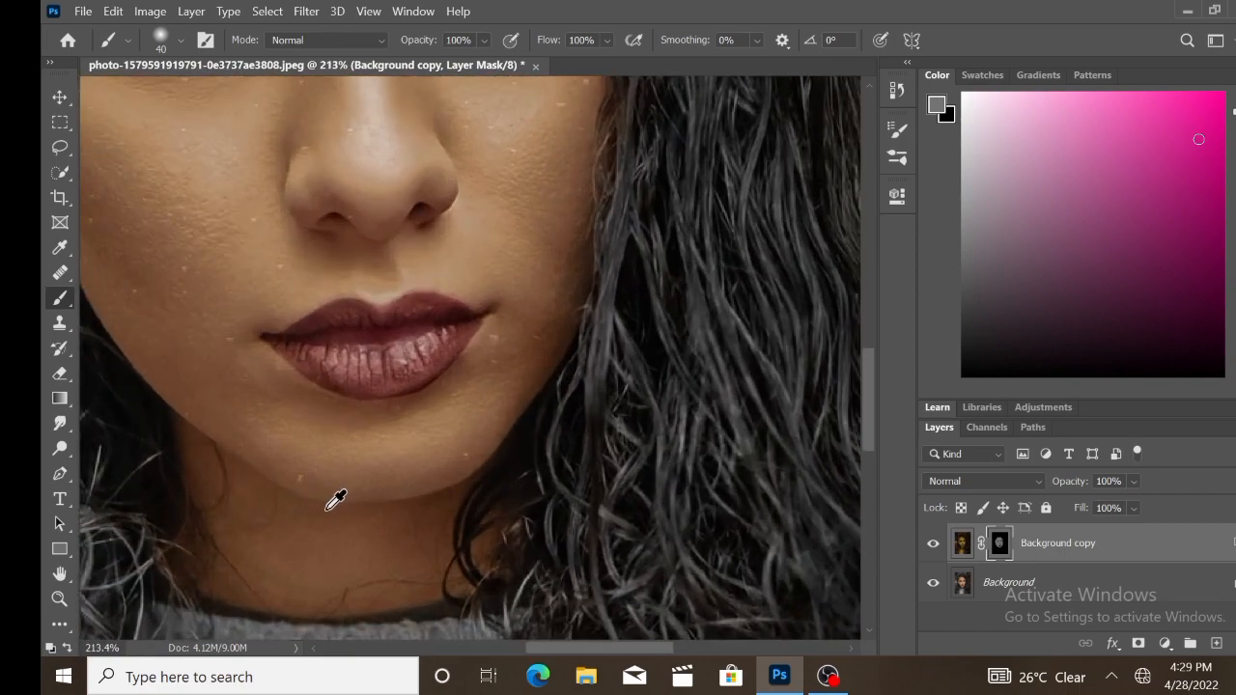
scroll(328, 563, up, 2)
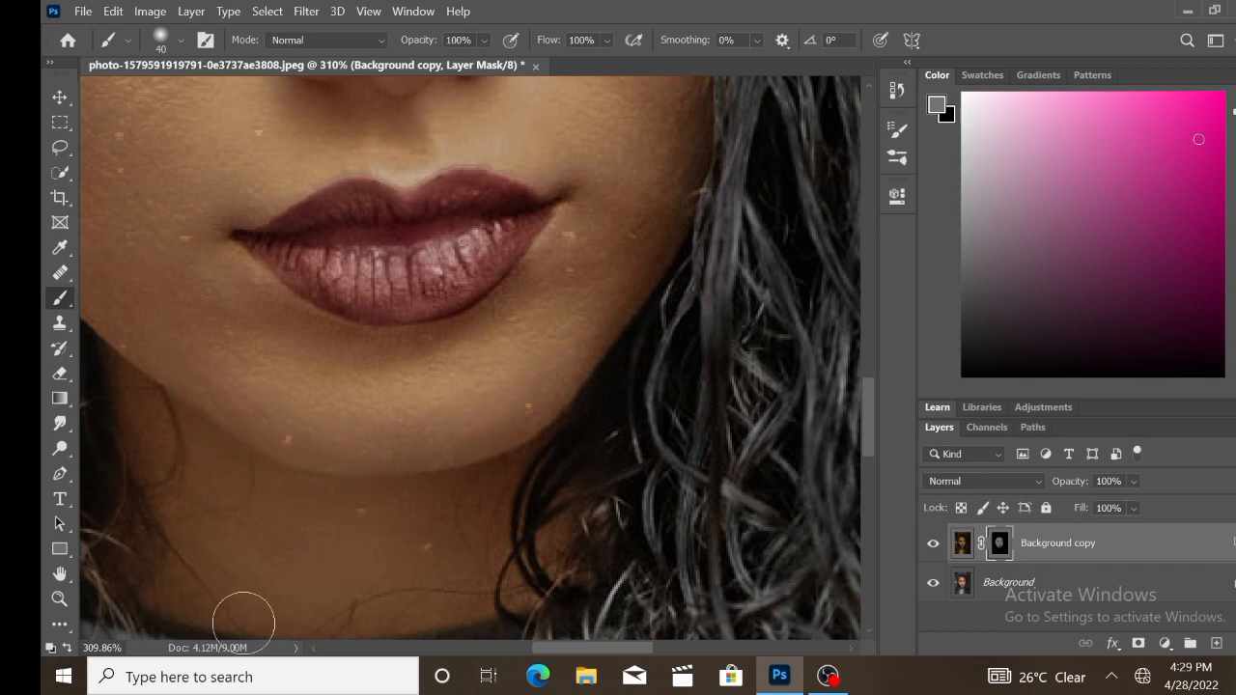
scroll(332, 555, down, 5)
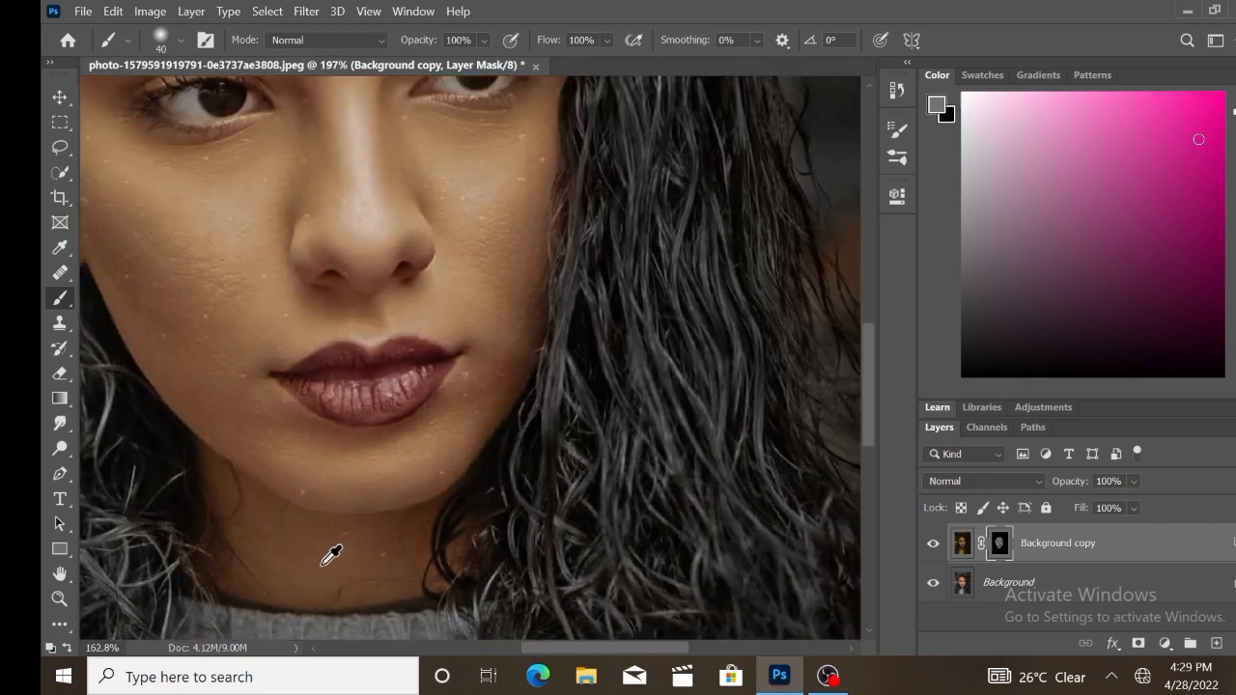
Step: Paint the mask over the raised hand beside the ear, covering the back of the hand and the fingers
scroll(445, 571, up, 1)
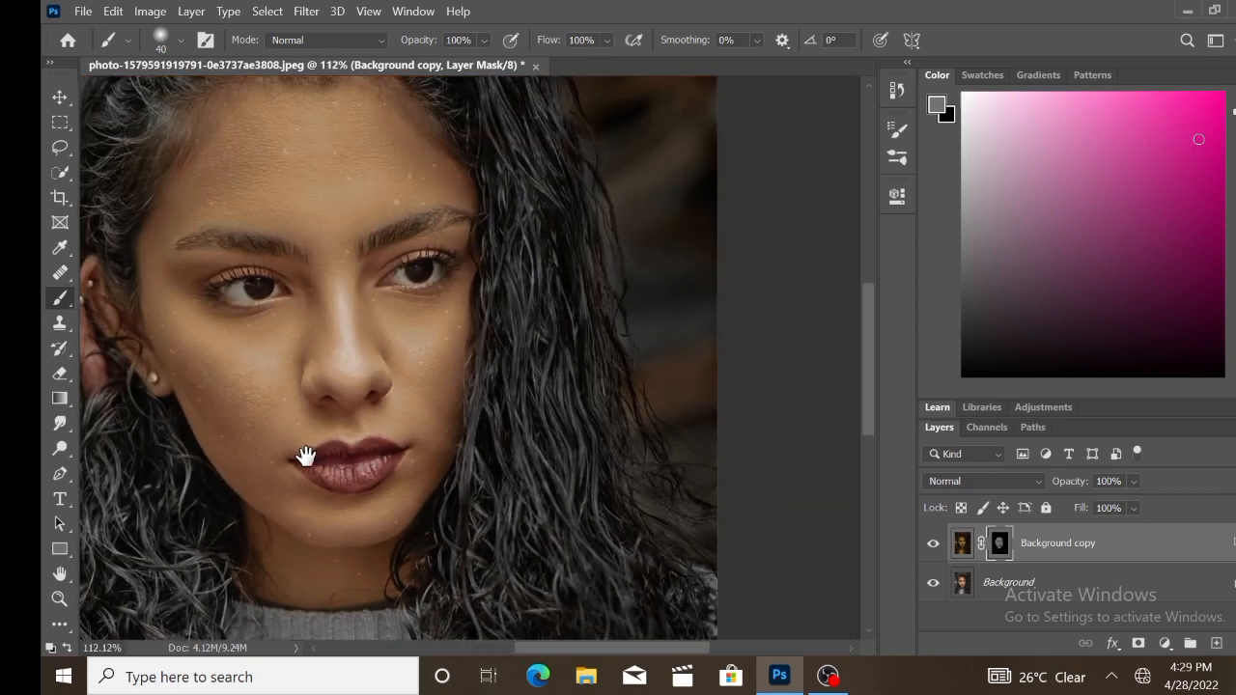
drag(303, 455, 579, 435)
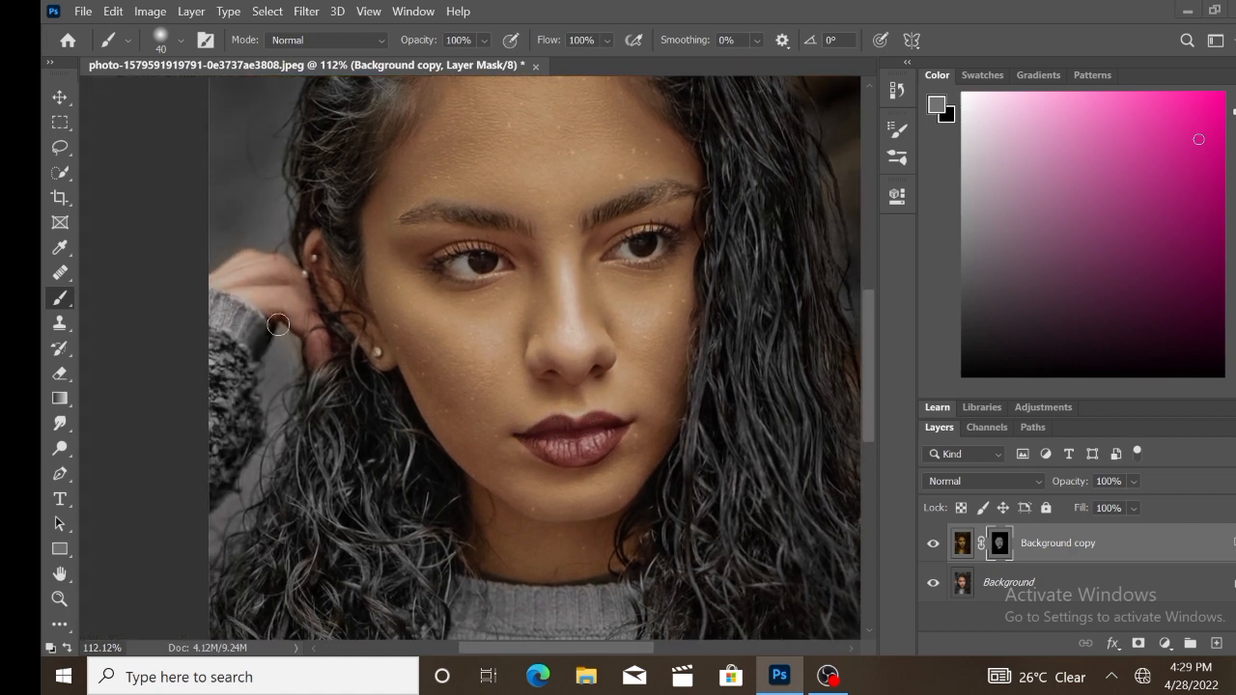
key(super)
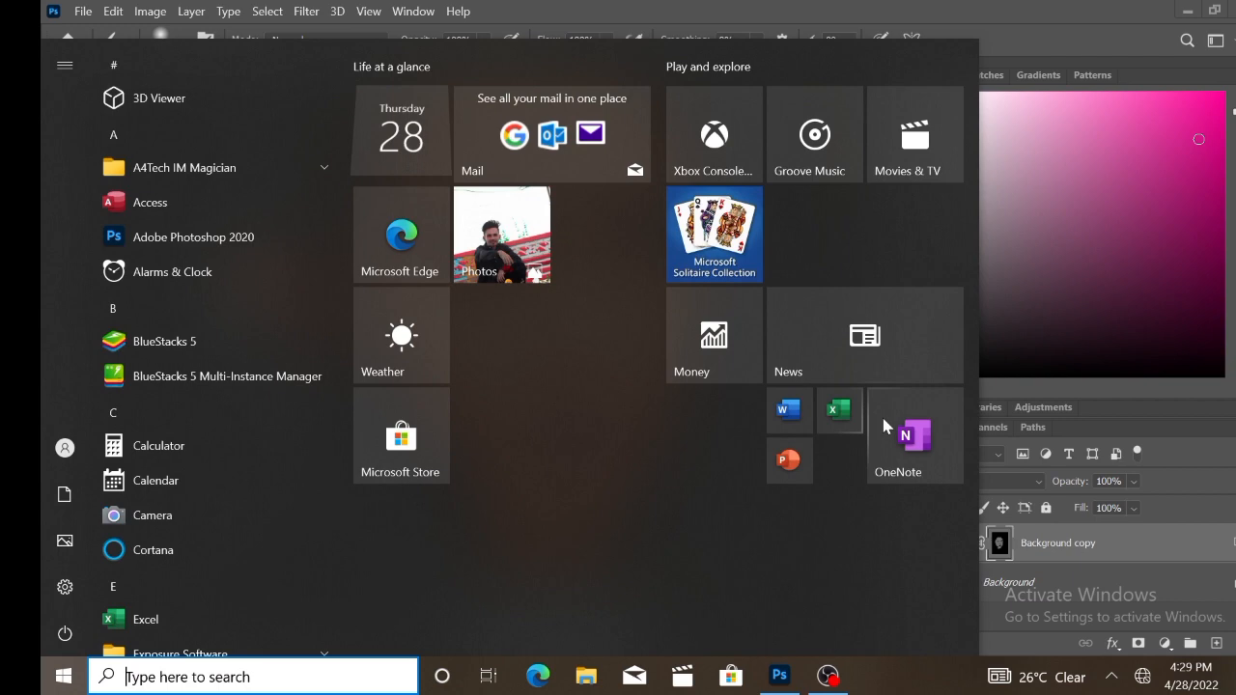
key(super)
scroll(278, 301, up, 4)
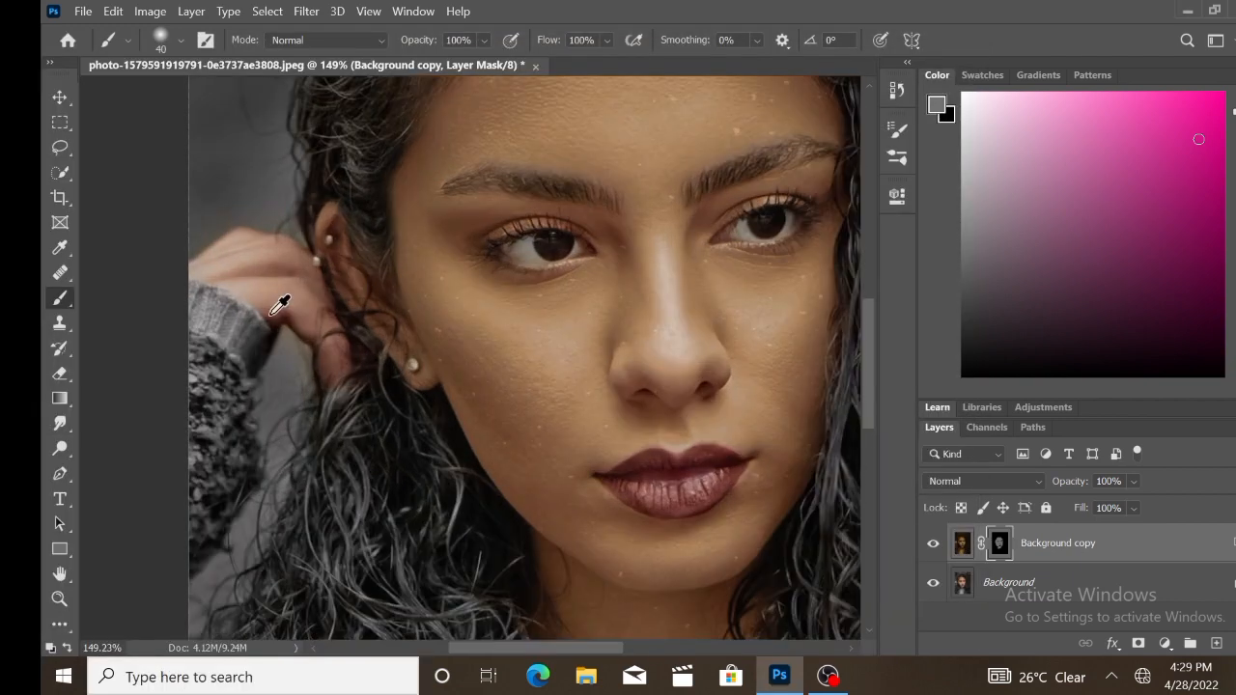
drag(279, 305, 249, 280)
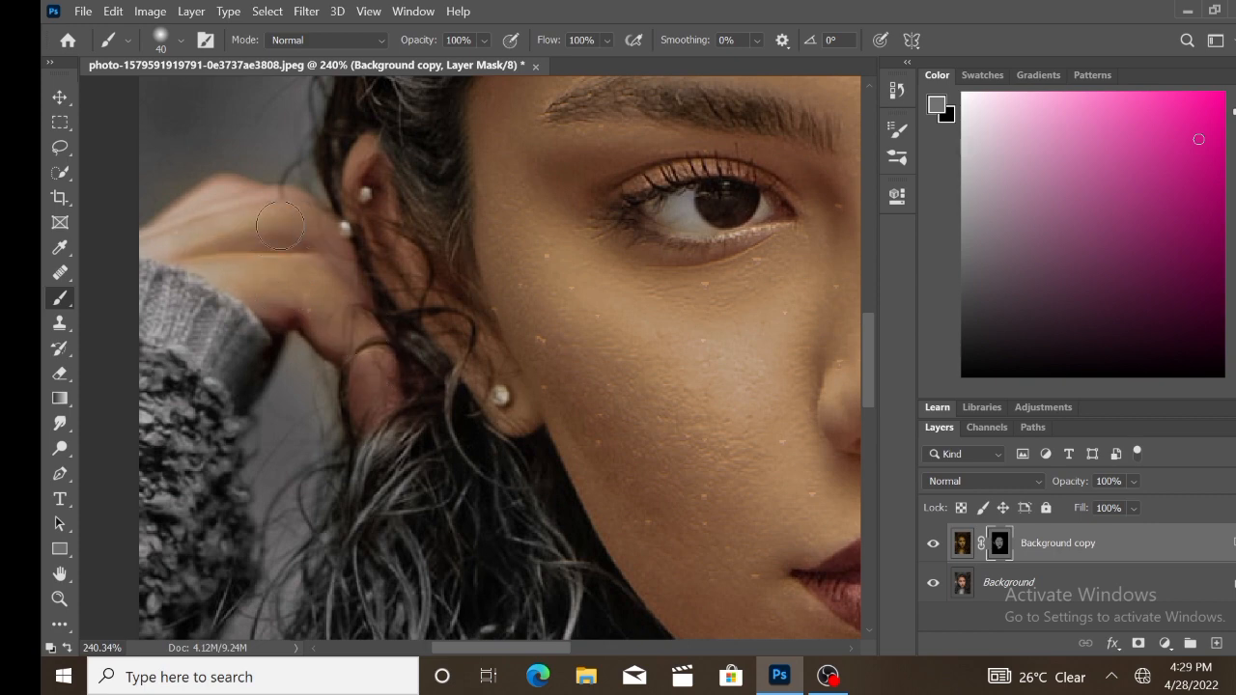
mouse_move(280, 226)
mouse_down()
mouse_move(240, 199)
mouse_move(163, 245)
mouse_move(317, 216)
mouse_move(279, 222)
mouse_move(334, 268)
mouse_move(261, 283)
mouse_move(303, 257)
mouse_move(328, 268)
mouse_move(352, 310)
mouse_move(269, 282)
mouse_up()
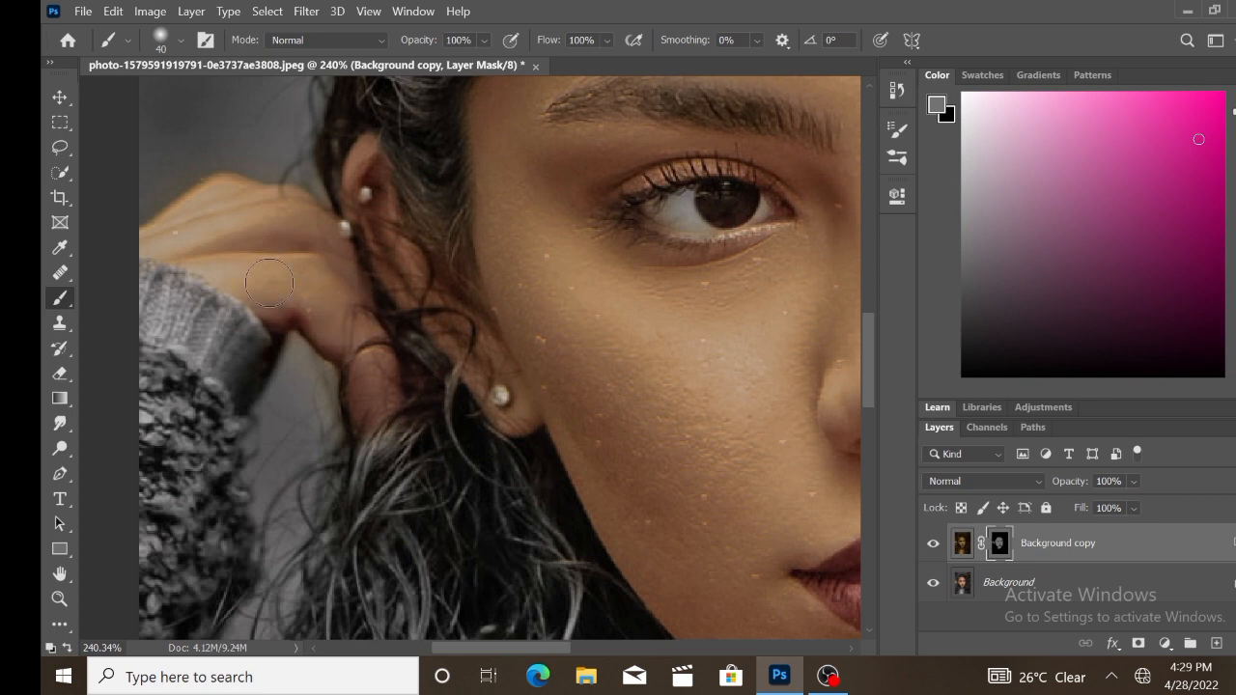
scroll(268, 282, down, 5)
mouse_move(303, 224)
mouse_down()
mouse_move(319, 232)
mouse_move(316, 215)
mouse_up()
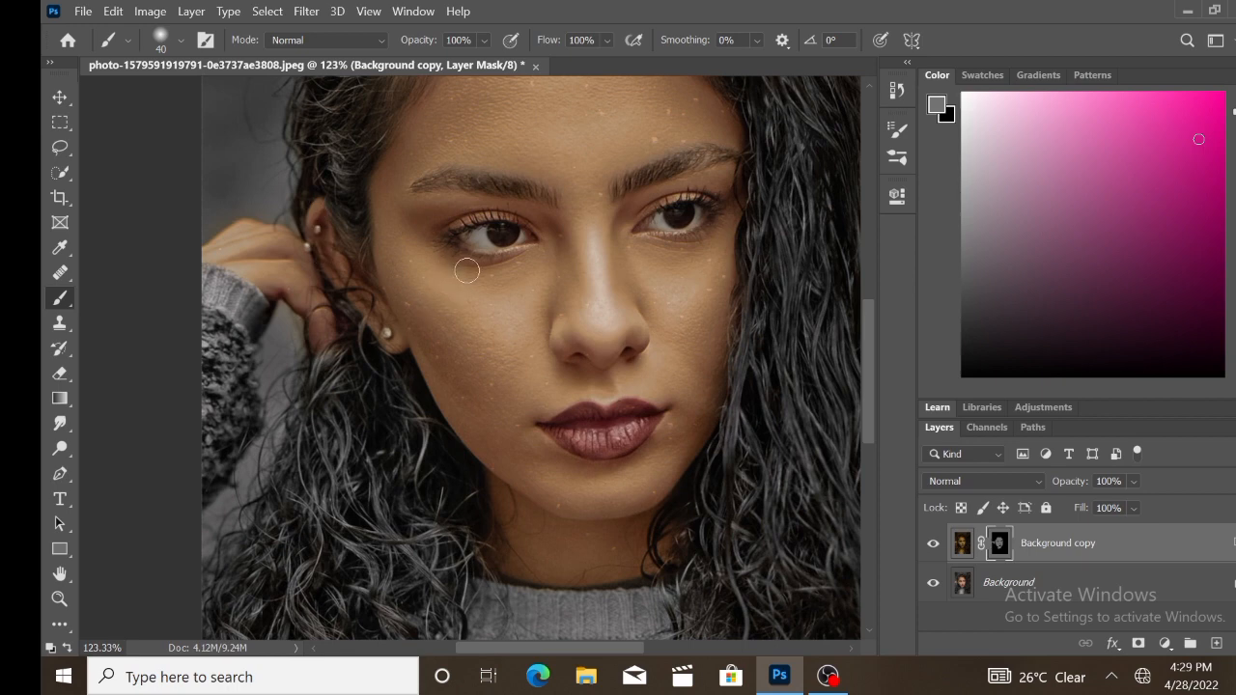
Step: Reduce the brush to size 20 and paint the mask along the skin beneath both eyes
scroll(511, 309, up, 5)
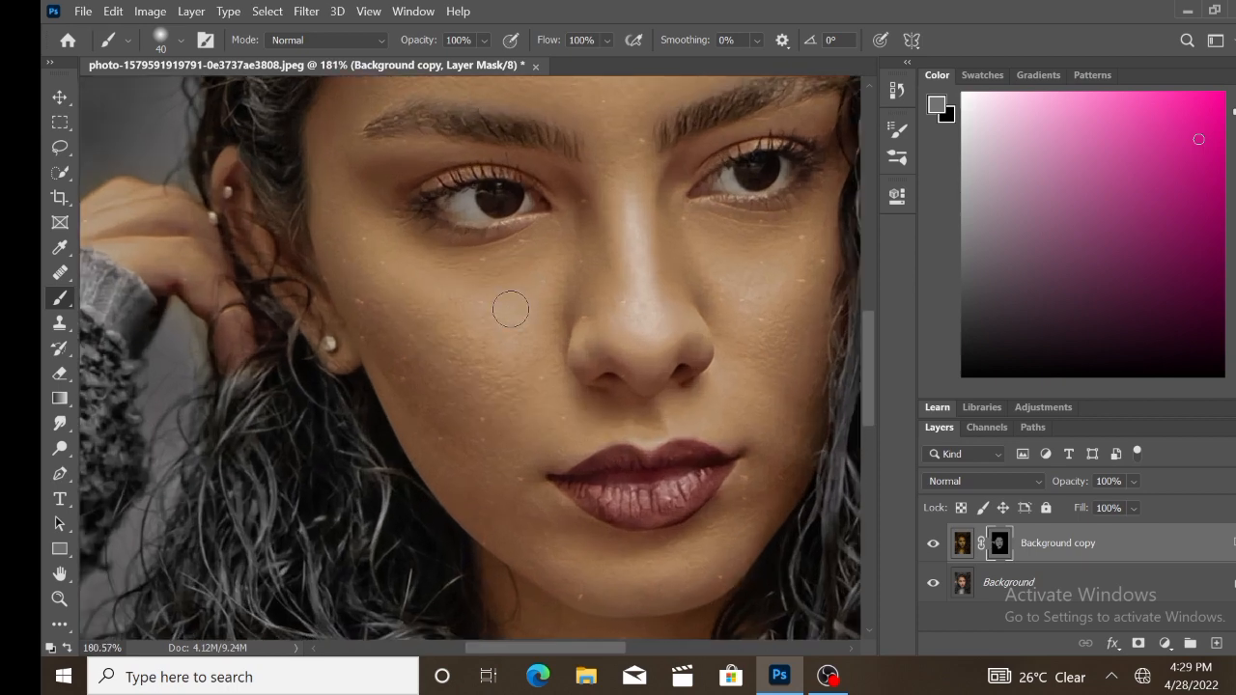
scroll(511, 309, up, 4)
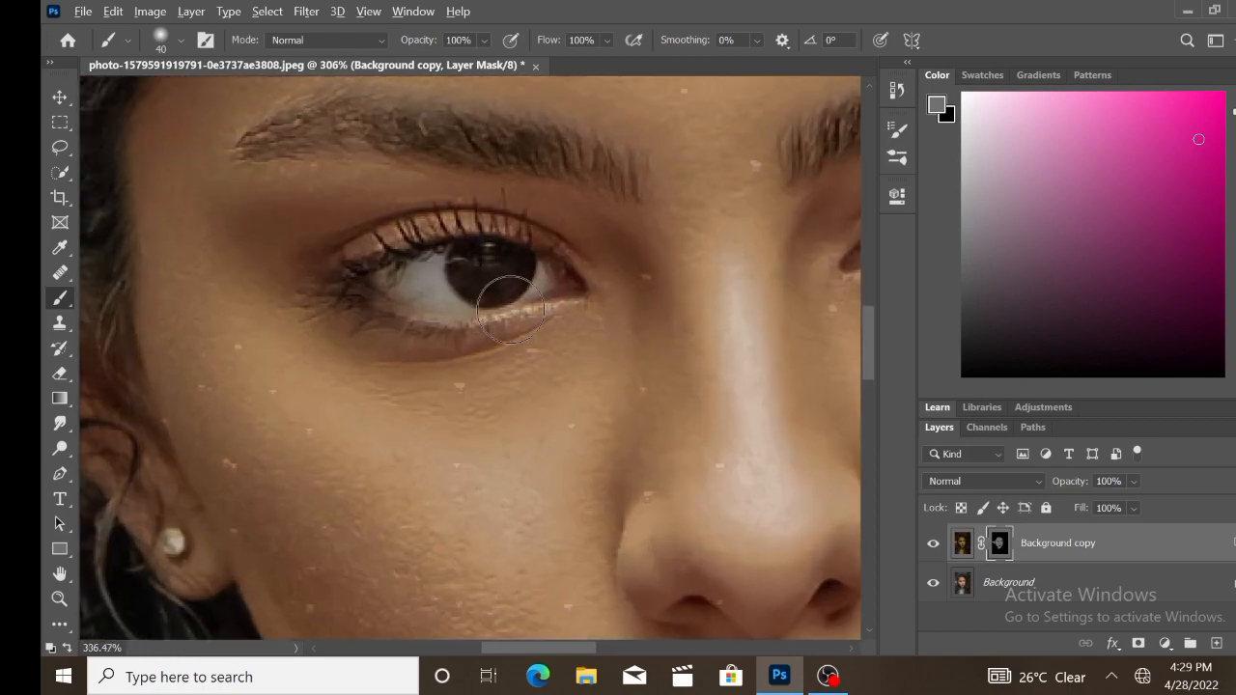
scroll(496, 301, up, 2)
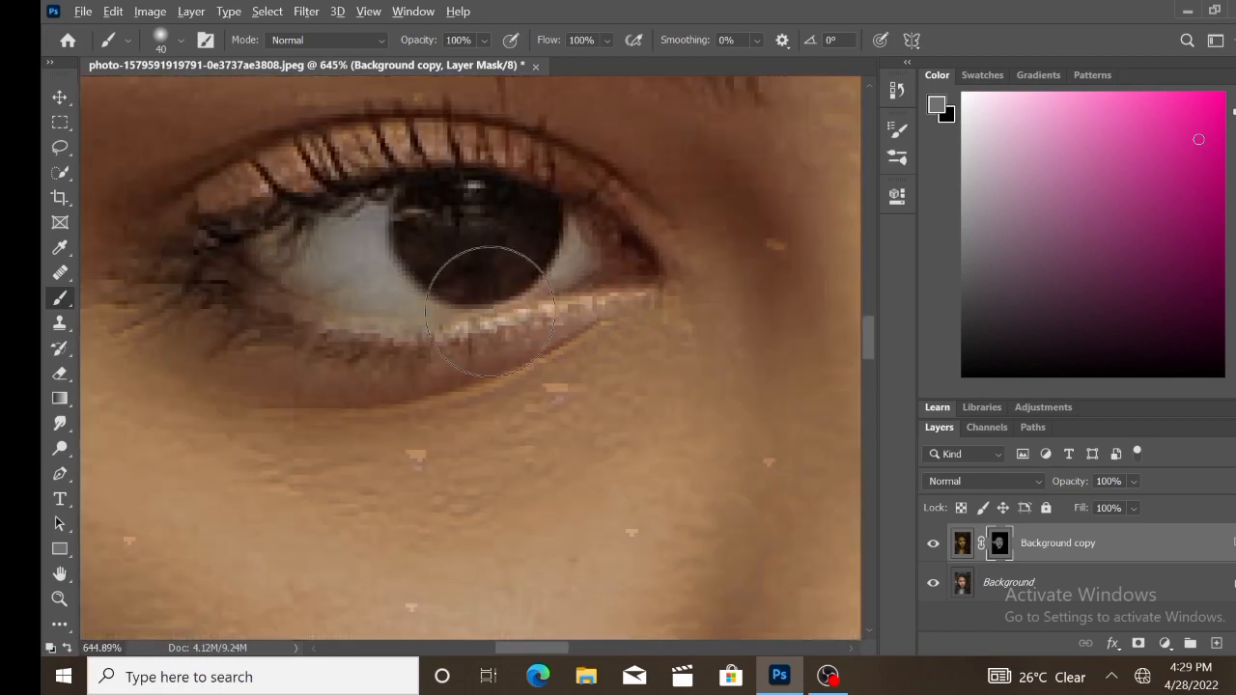
scroll(490, 311, down, 3)
alt+right_click(470, 309)
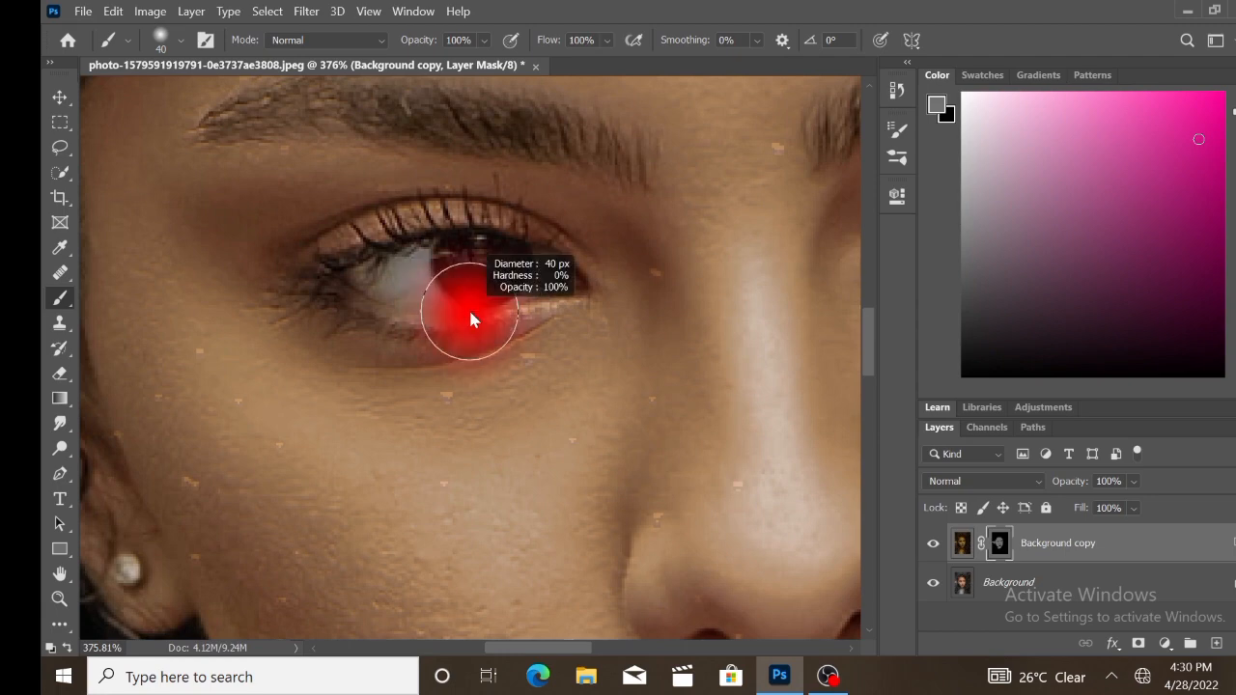
drag(481, 313, 439, 309)
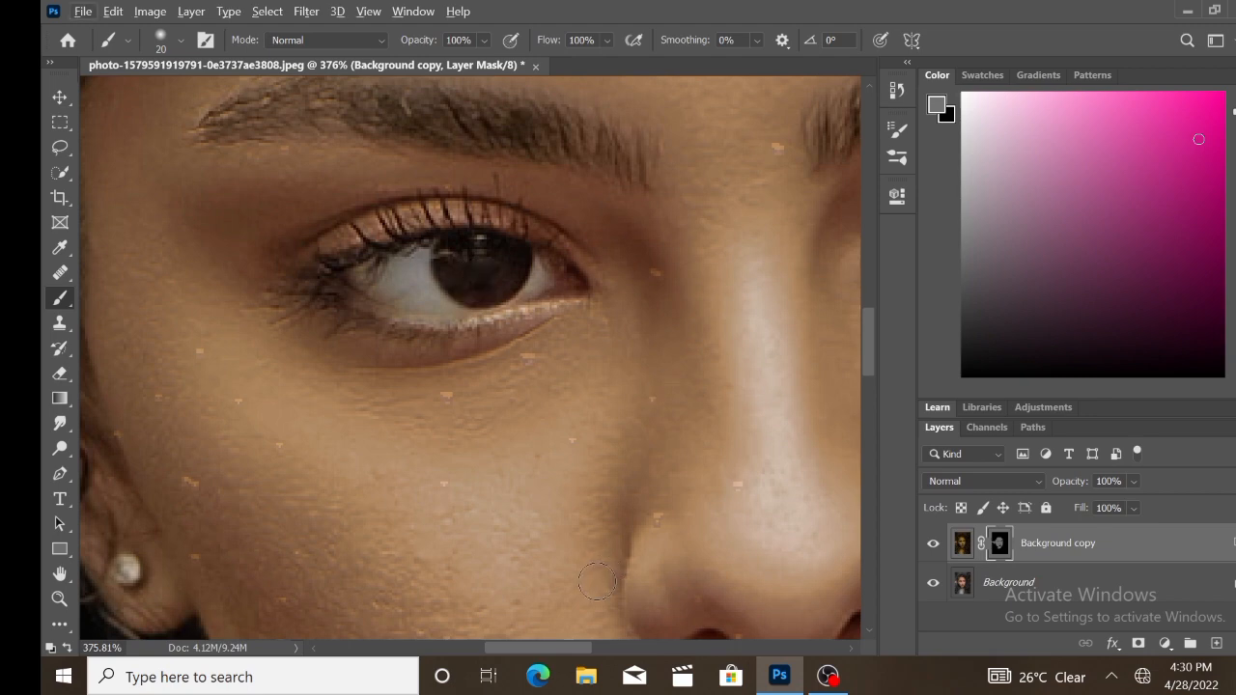
drag(619, 544, 305, 545)
mouse_move(705, 301)
mouse_down()
mouse_move(568, 301)
mouse_move(522, 275)
mouse_up()
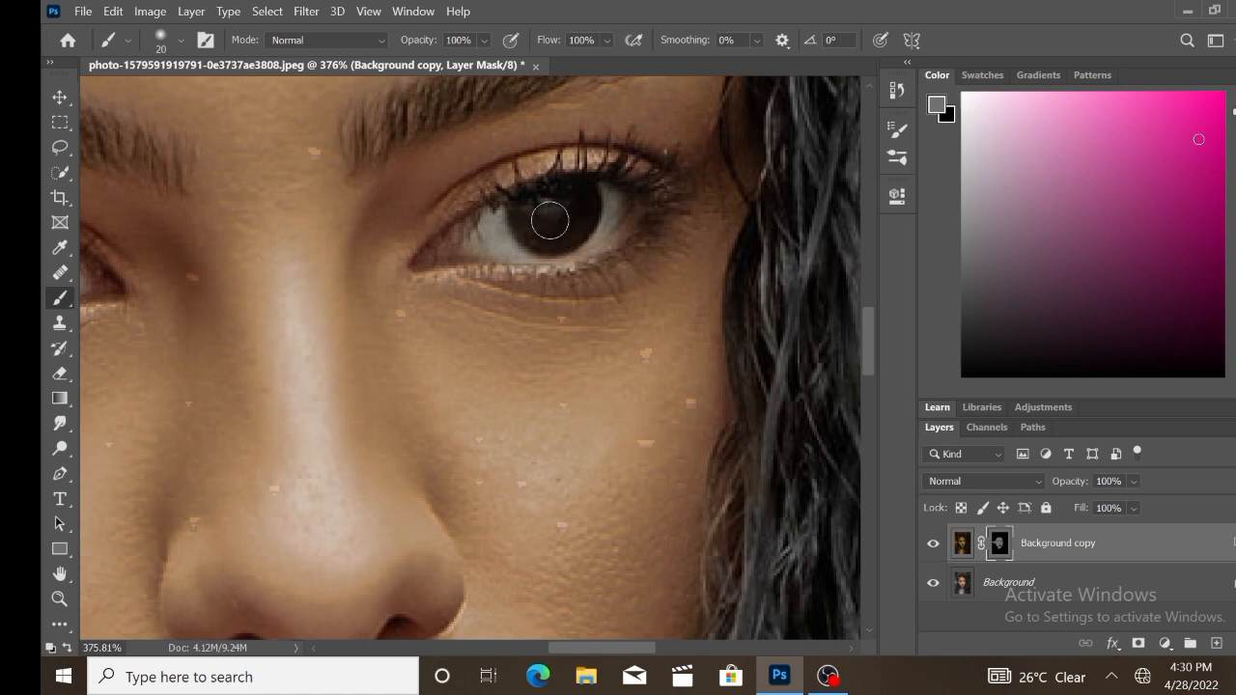
Step: Widen the Background copy layer's Blend If range for This Layer to 0 / 26 and 207 / 255
scroll(549, 221, down, 10)
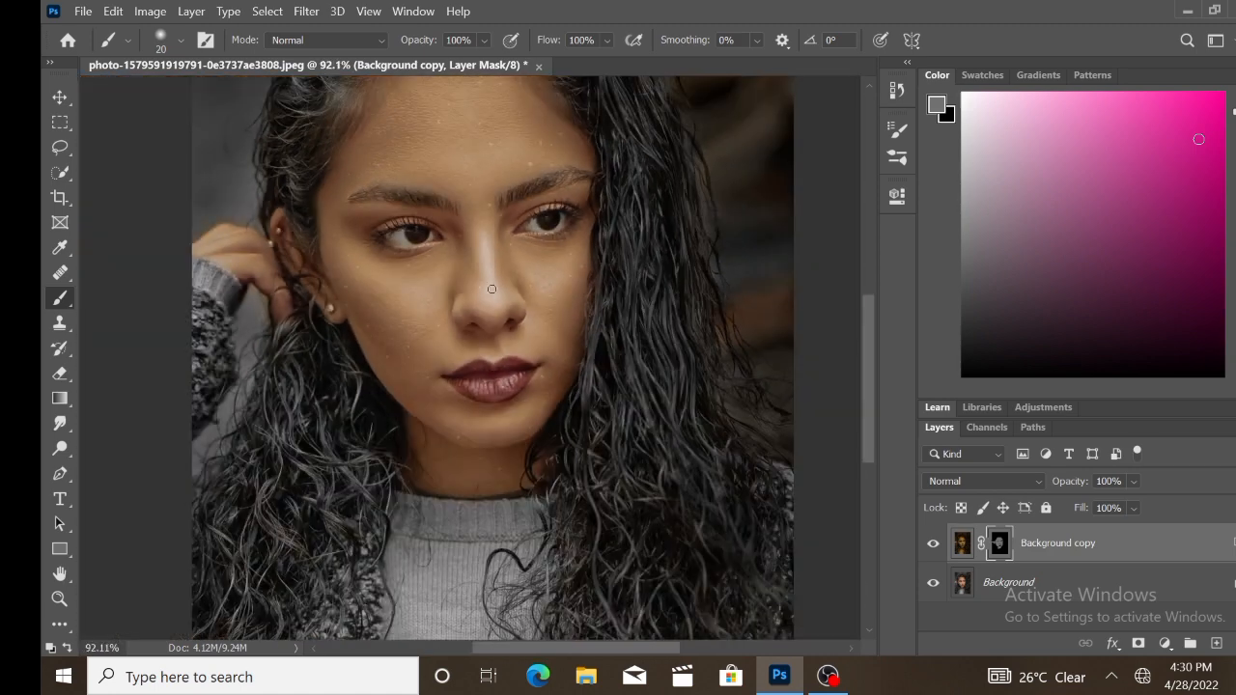
scroll(486, 293, down, 2)
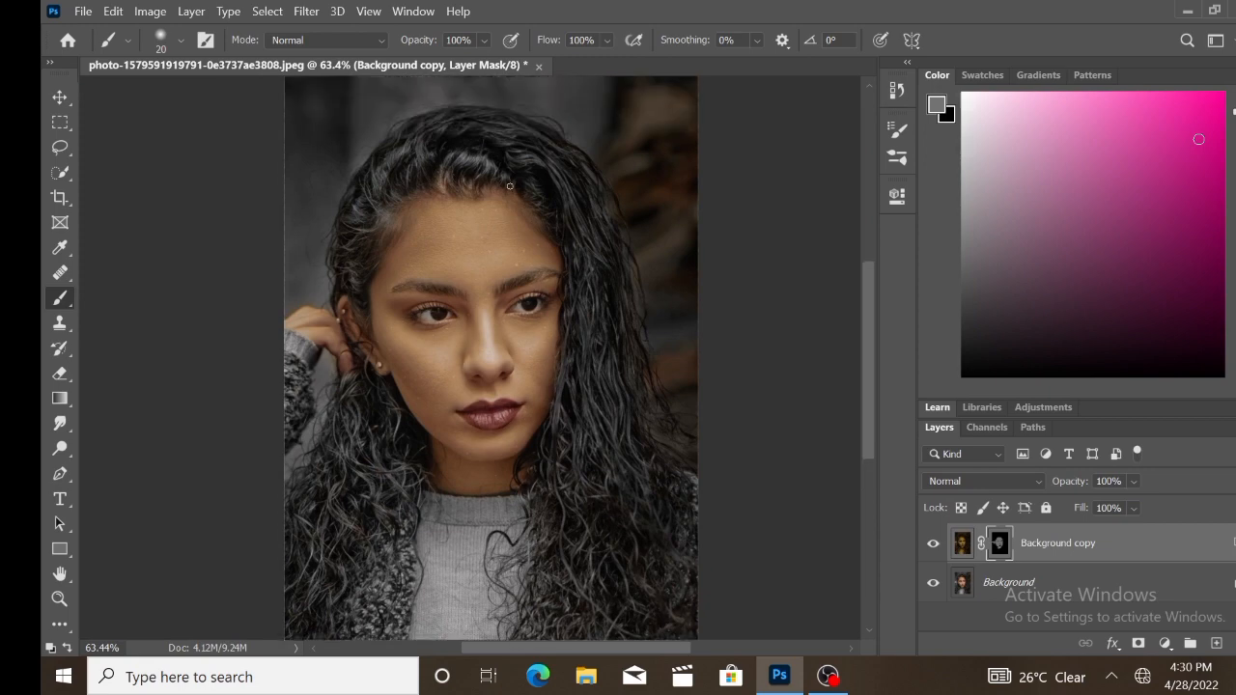
right_click(1086, 543)
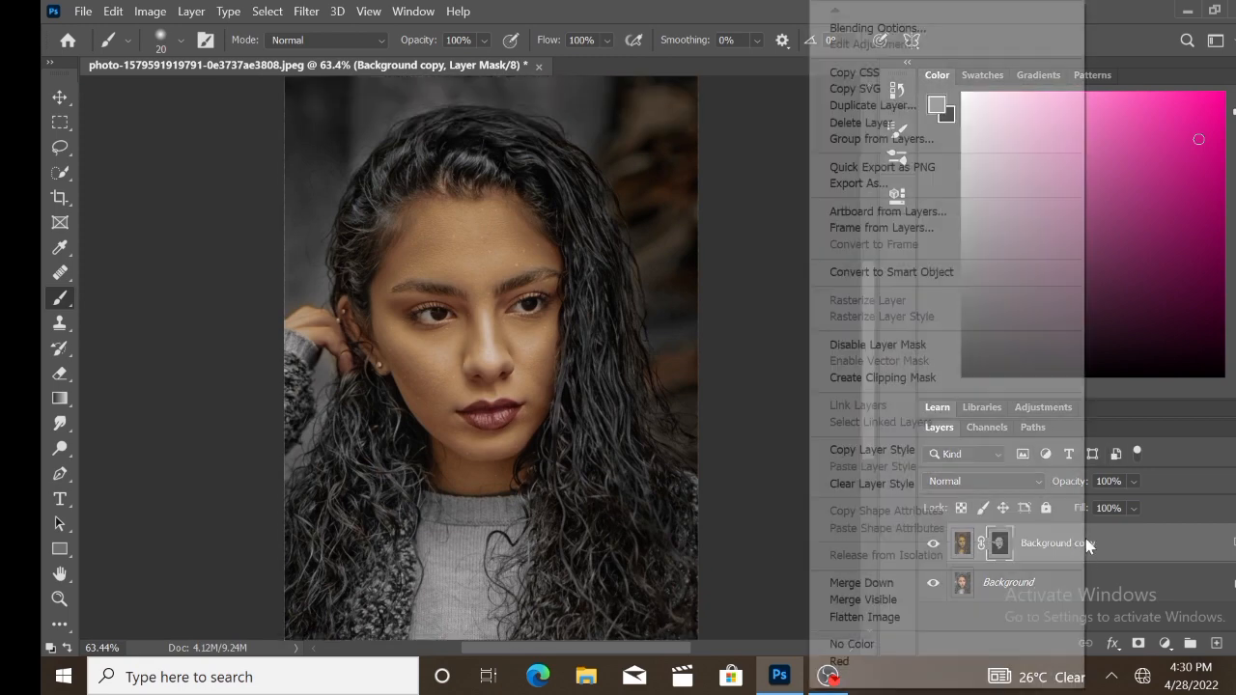
click(906, 28)
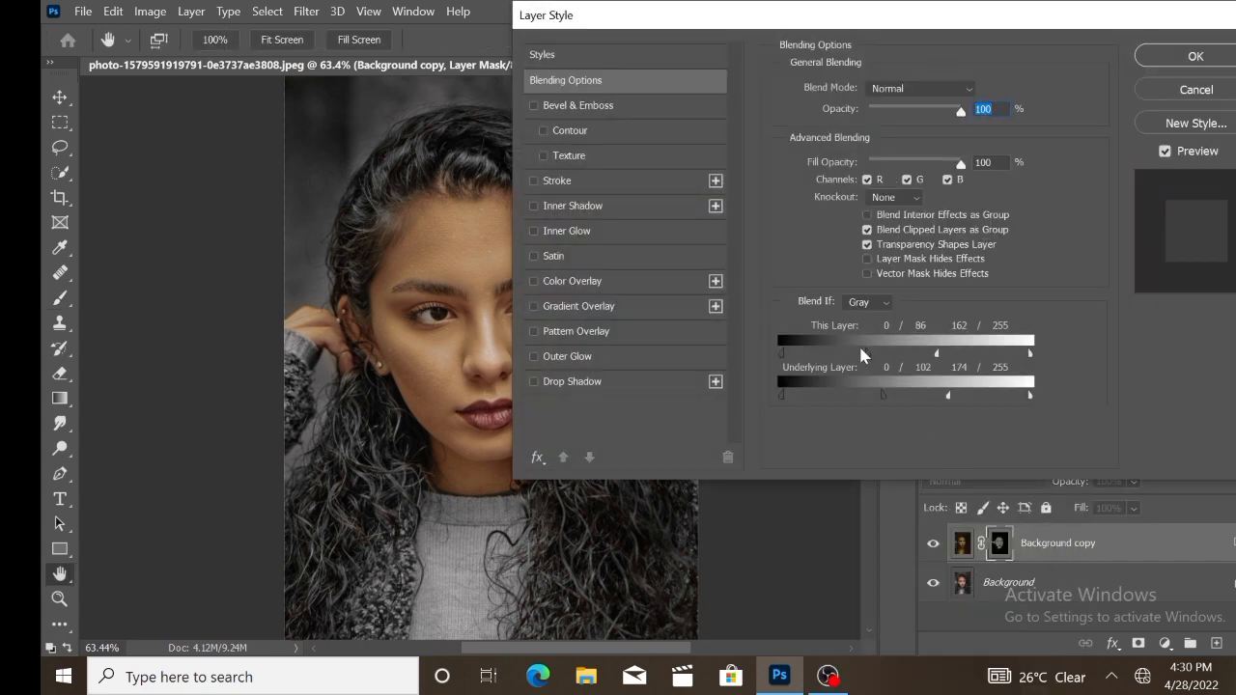
drag(742, 13, 818, 13)
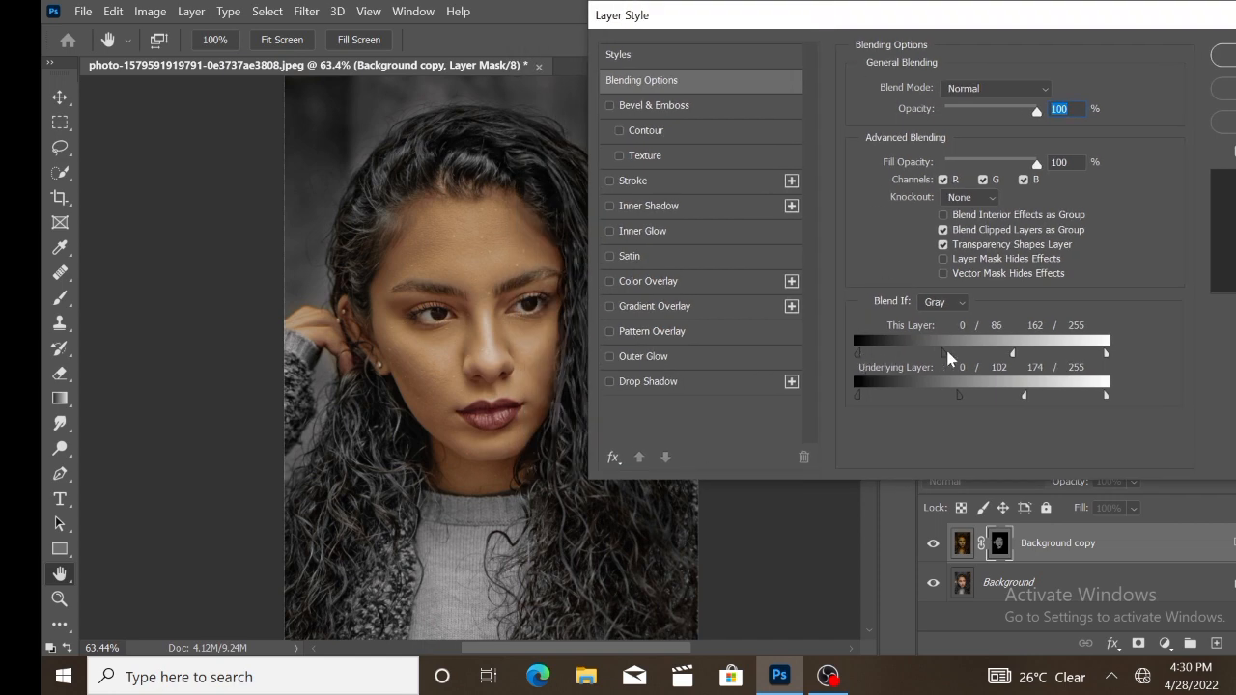
drag(941, 356, 889, 359)
drag(1014, 355, 1060, 352)
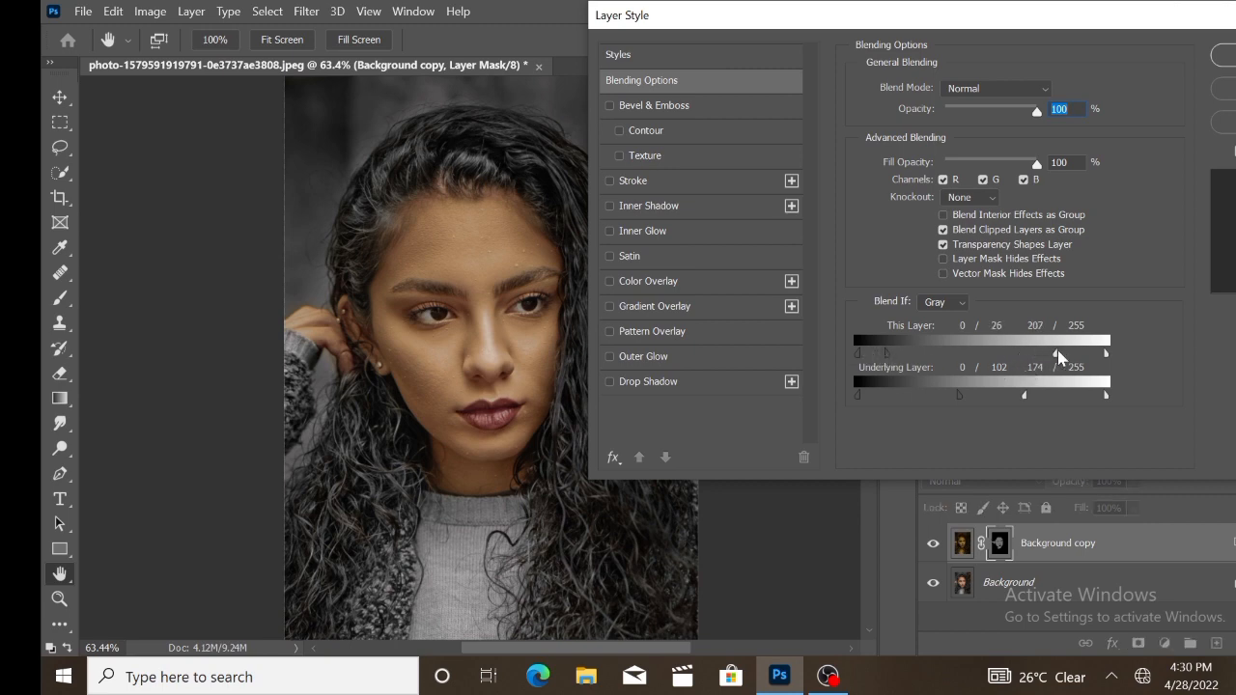
Step: Move the inner Underlying Layer sliders of Blend If closer to black and white, and apply the layer style
drag(960, 398, 867, 397)
drag(1024, 397, 1075, 408)
click(1223, 55)
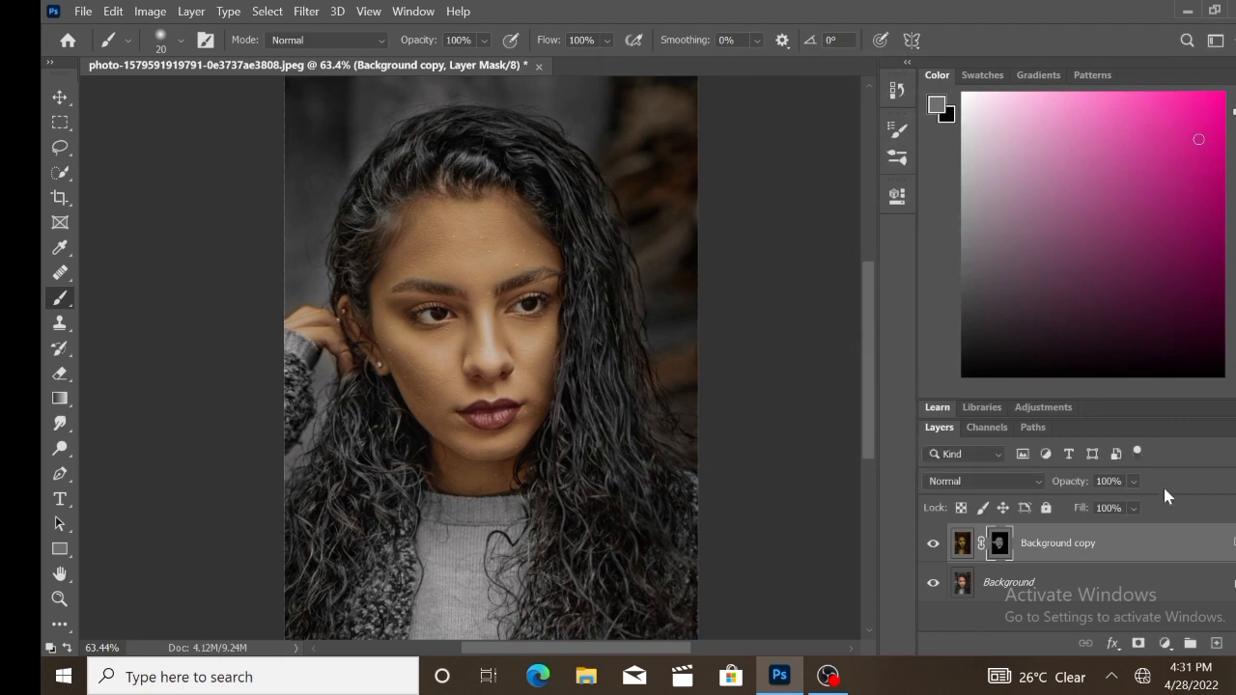
Step: Try adjusting the Background copy layer's opacity and fill, leaving both at 100%
click(1136, 482)
drag(1169, 510, 1149, 512)
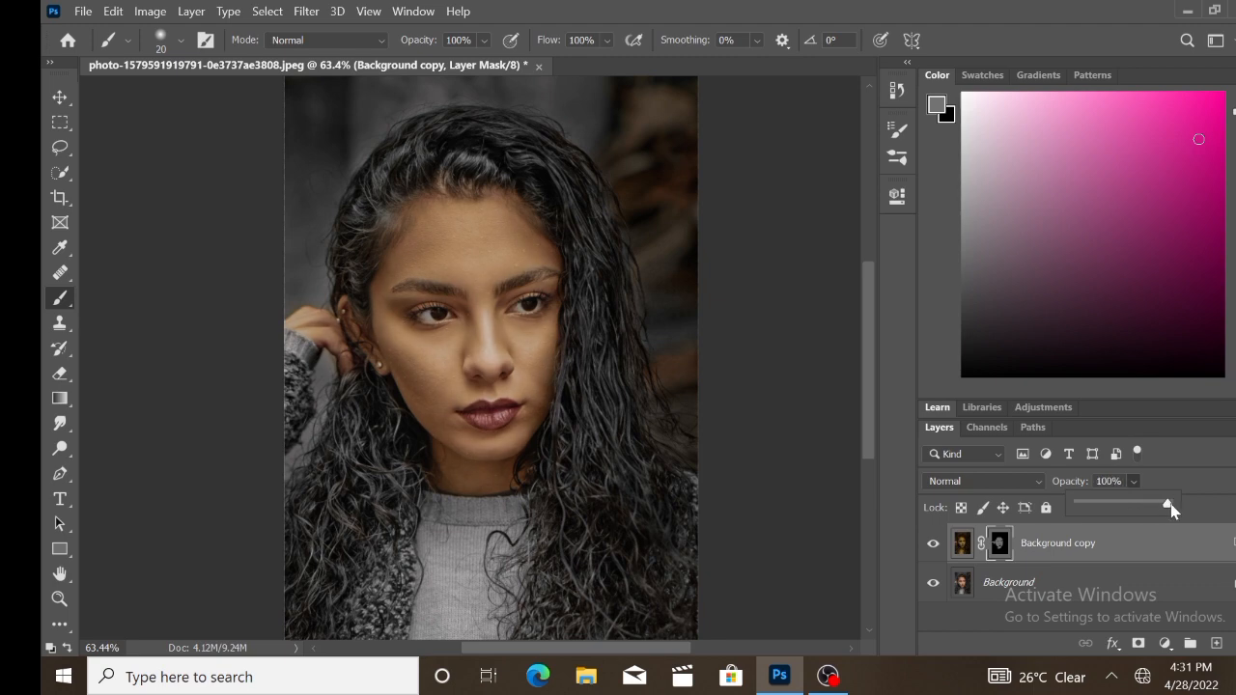
click(1137, 509)
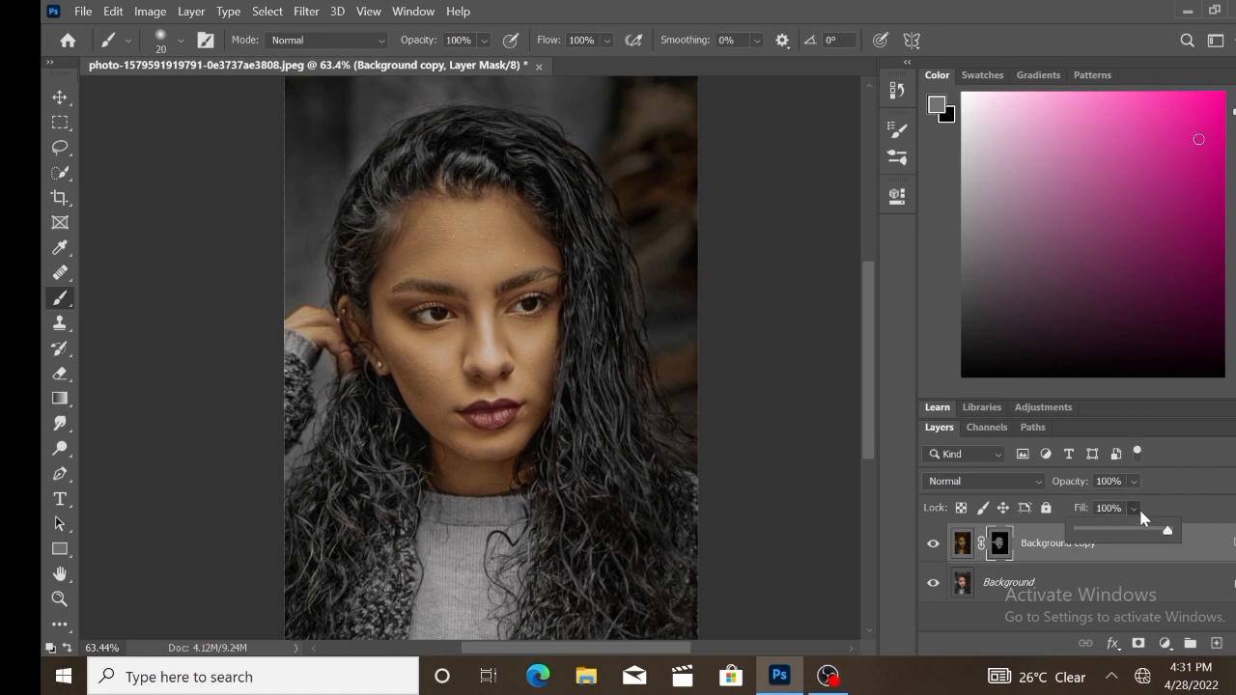
mouse_move(1164, 537)
mouse_down()
mouse_move(1139, 536)
mouse_move(1168, 536)
mouse_up()
click(719, 423)
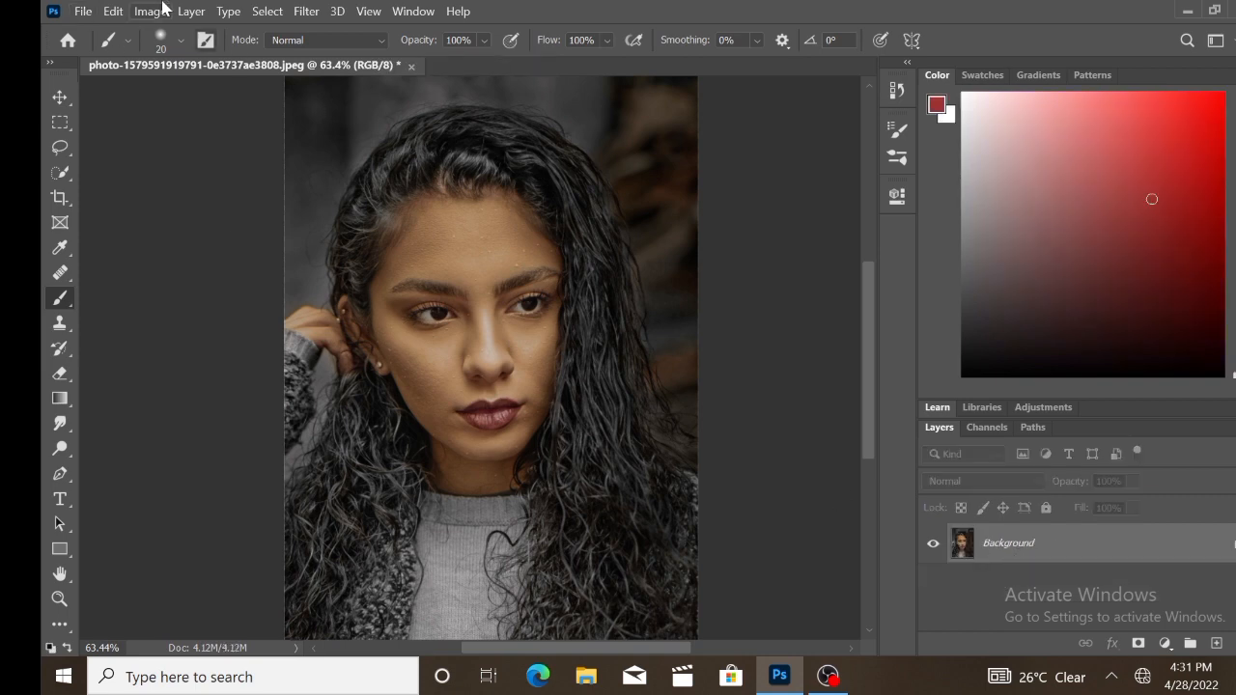
Step: Save the flattened portrait on the computer as a JPEG under its existing file name, with Maximum quality 10 and Progressive format with 3 scans
click(89, 13)
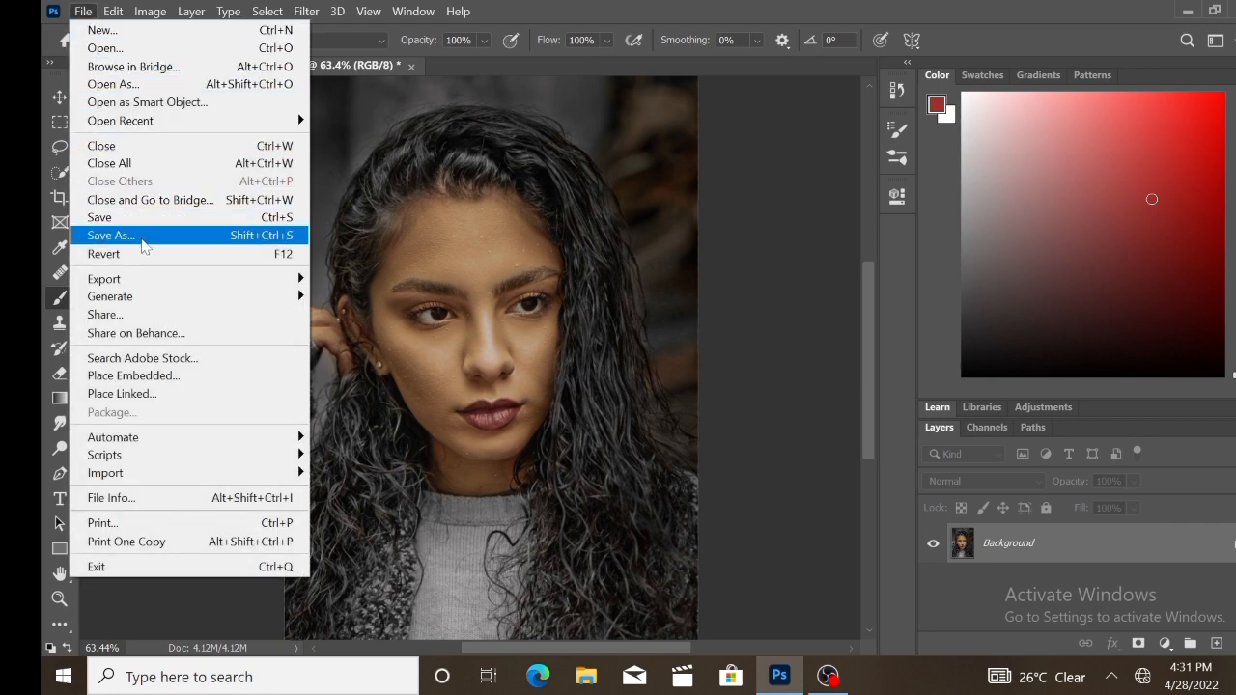
click(112, 236)
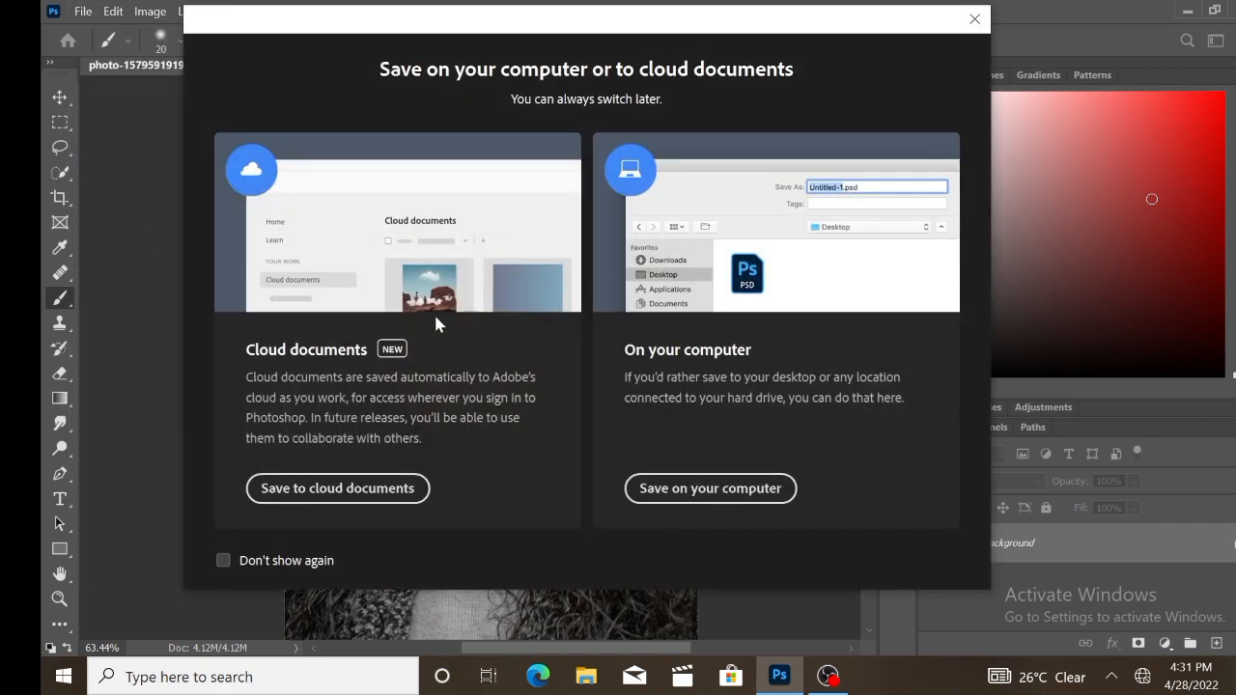
click(680, 493)
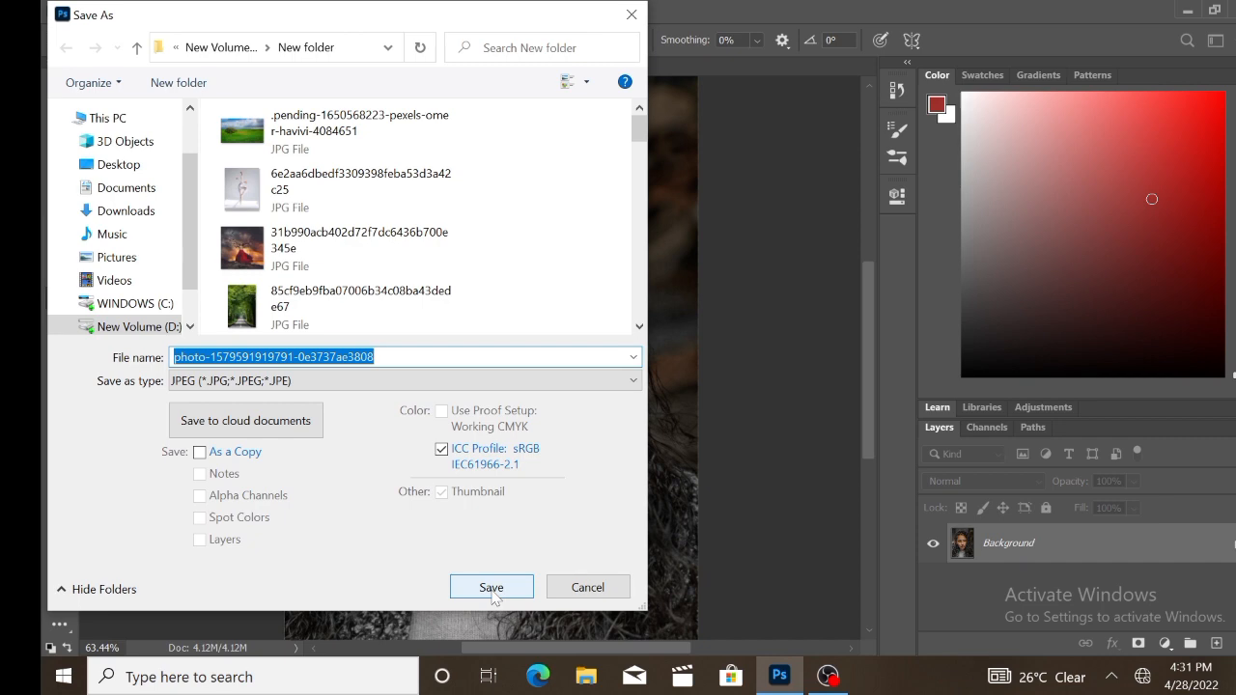
click(492, 591)
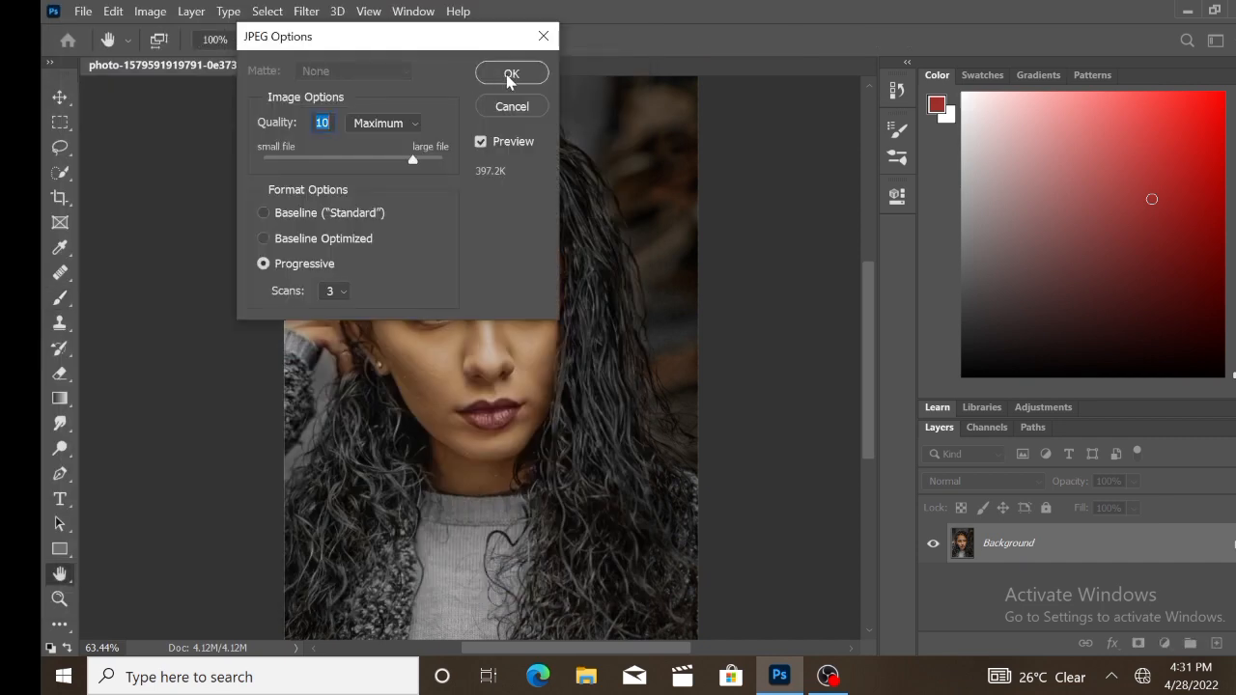
click(510, 77)
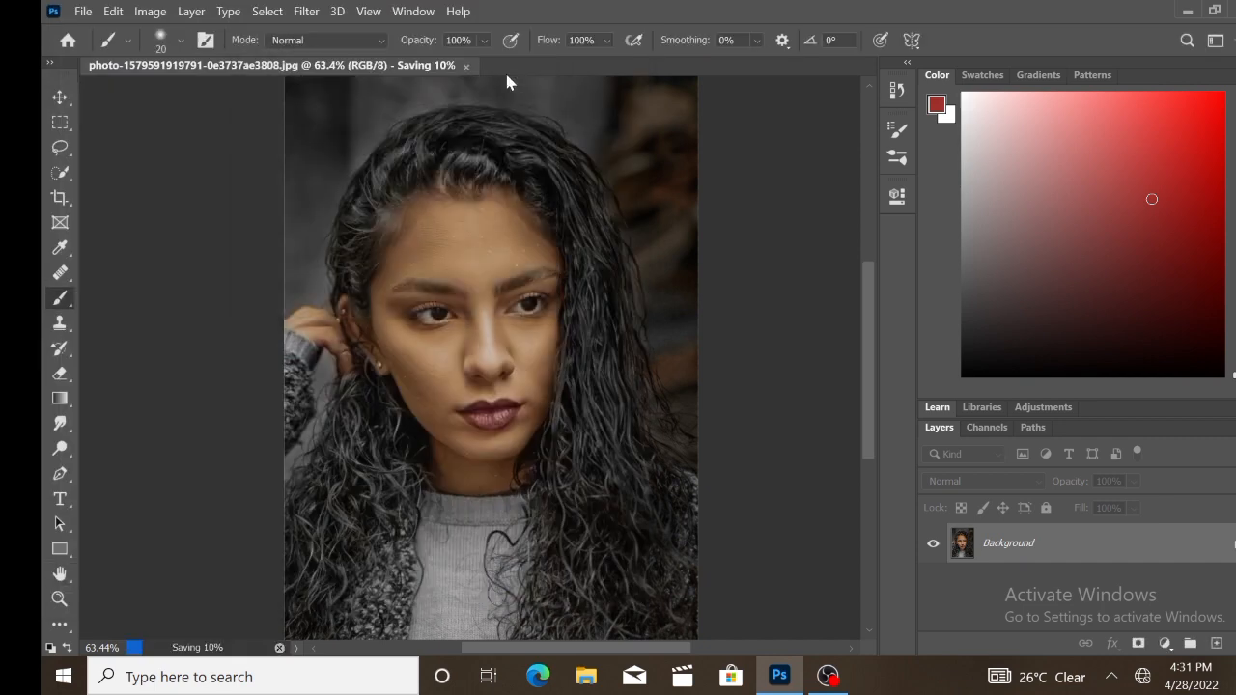